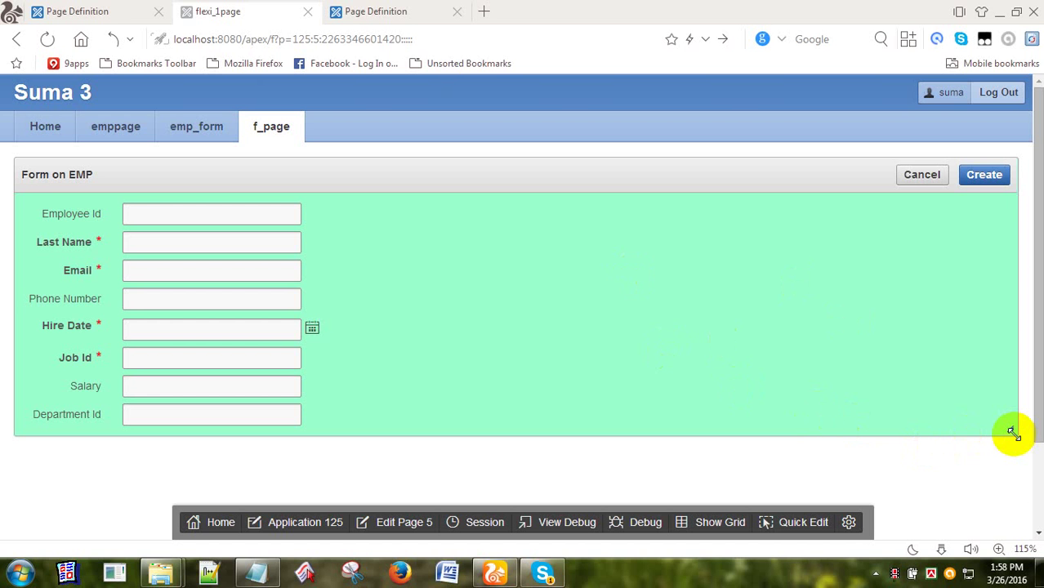
- Try out the flexible Form on EMP region by narrowing it, moving it across the page, enlarging it and moving it back
{"action": "left_click_drag", "start_coordinate": [1011, 432], "coordinate": [471, 435]}
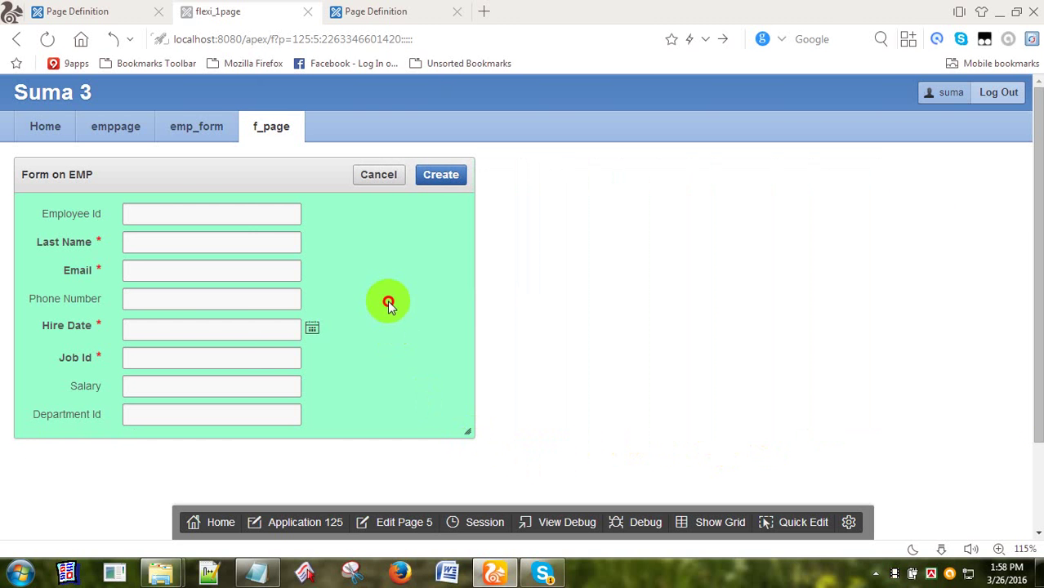
{"action": "left_click_drag", "start_coordinate": [389, 303], "coordinate": [719, 307]}
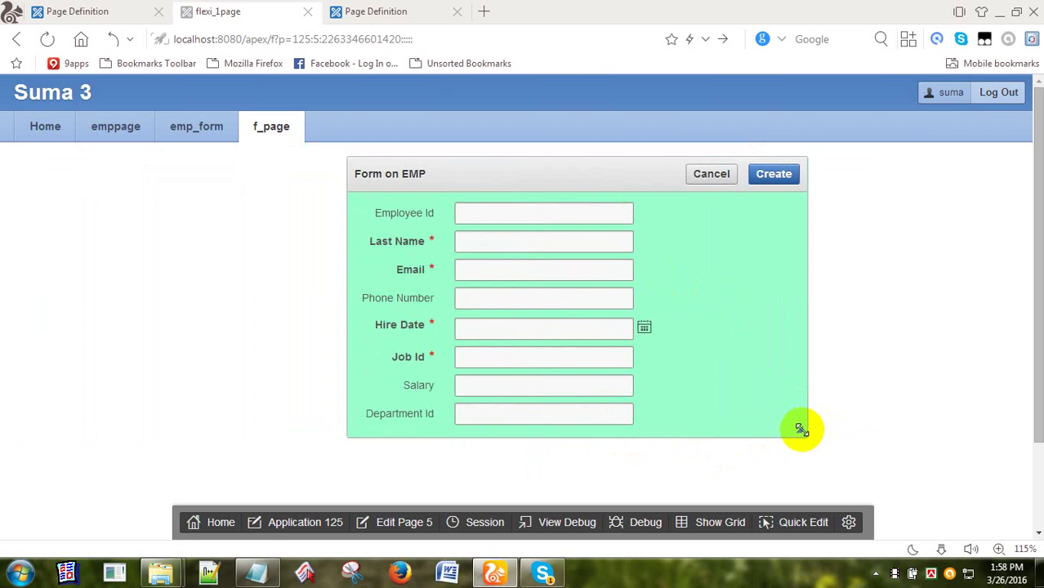
{"action": "left_click_drag", "start_coordinate": [802, 430], "coordinate": [933, 458]}
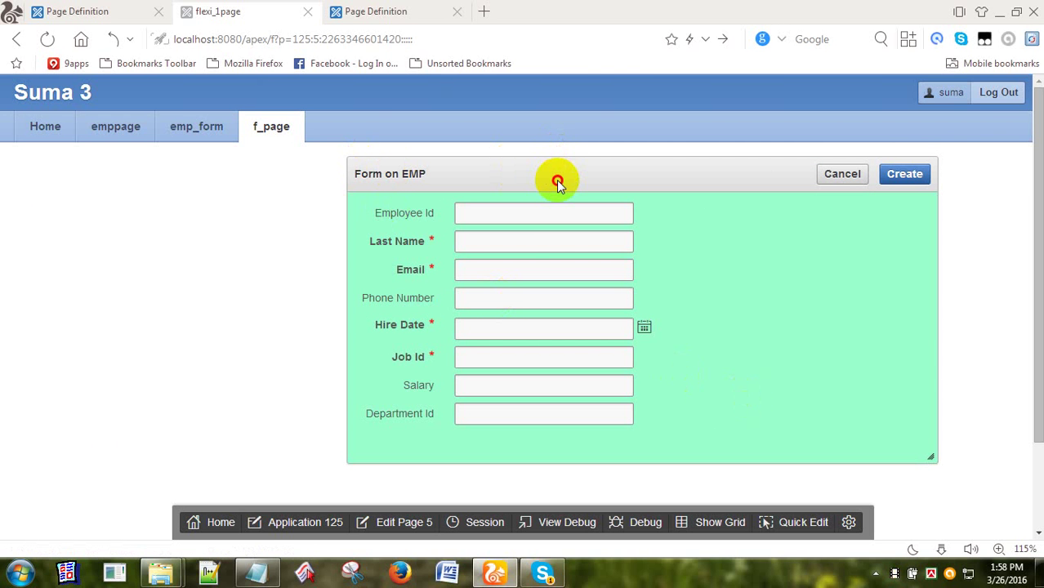
{"action": "left_click_drag", "start_coordinate": [556, 179], "coordinate": [282, 181]}
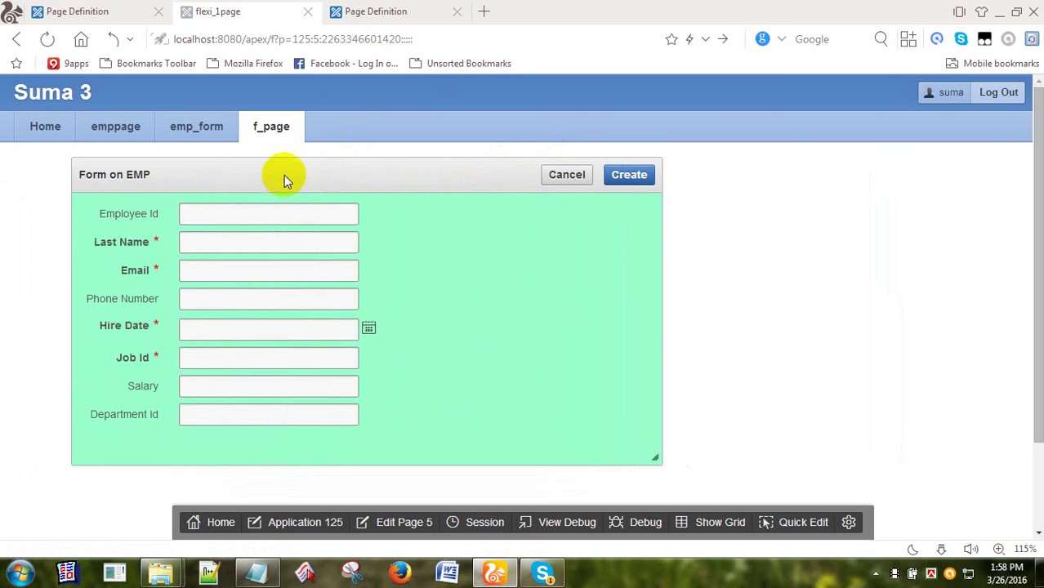
- In Application 117, start adding a Form on a Table or View region to page 5, based on the EMP table
{"action": "left_click", "coordinate": [376, 10]}
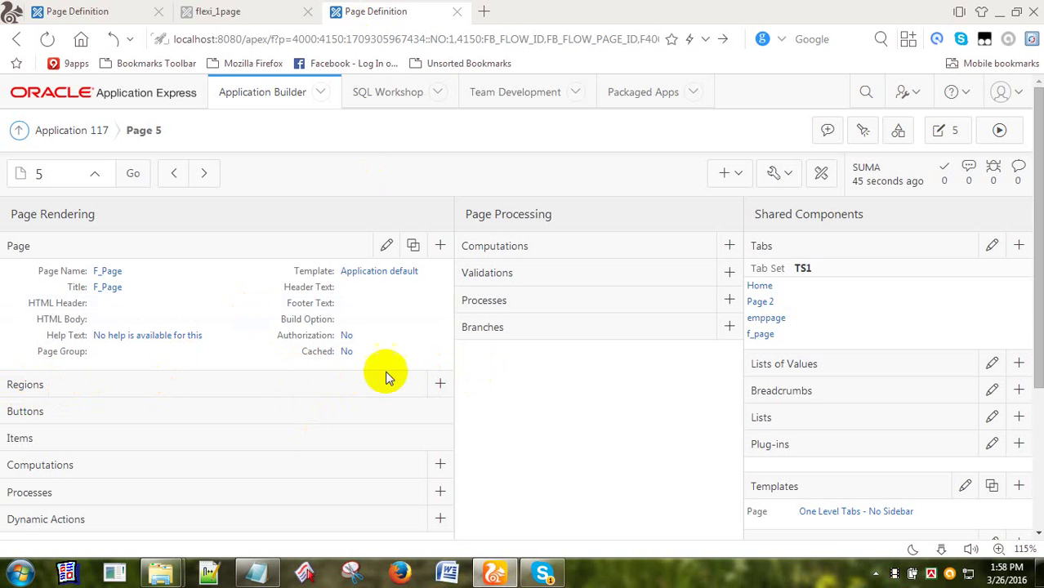
{"action": "left_click", "coordinate": [439, 385]}
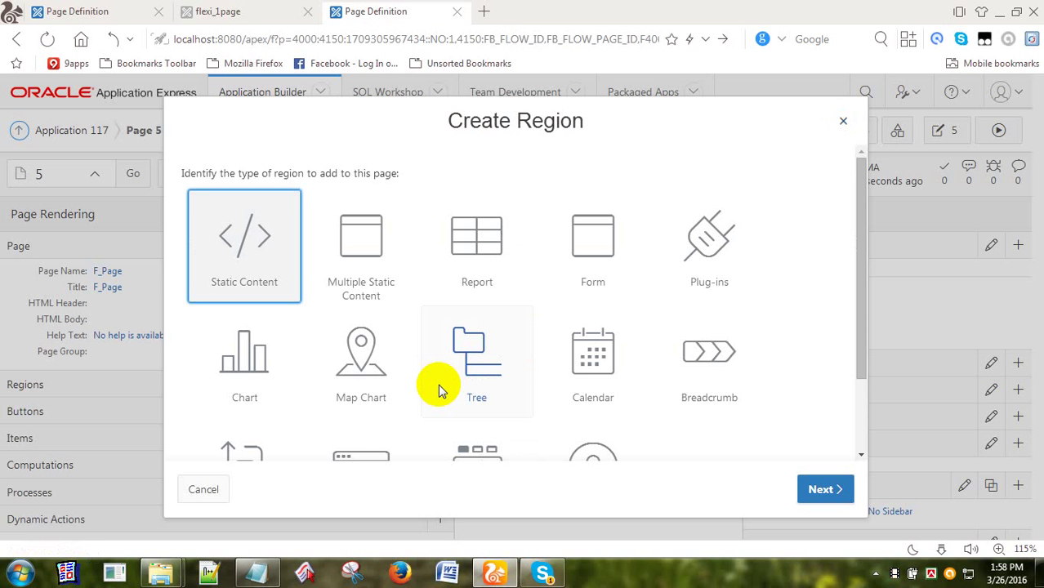
{"action": "left_click", "coordinate": [598, 255]}
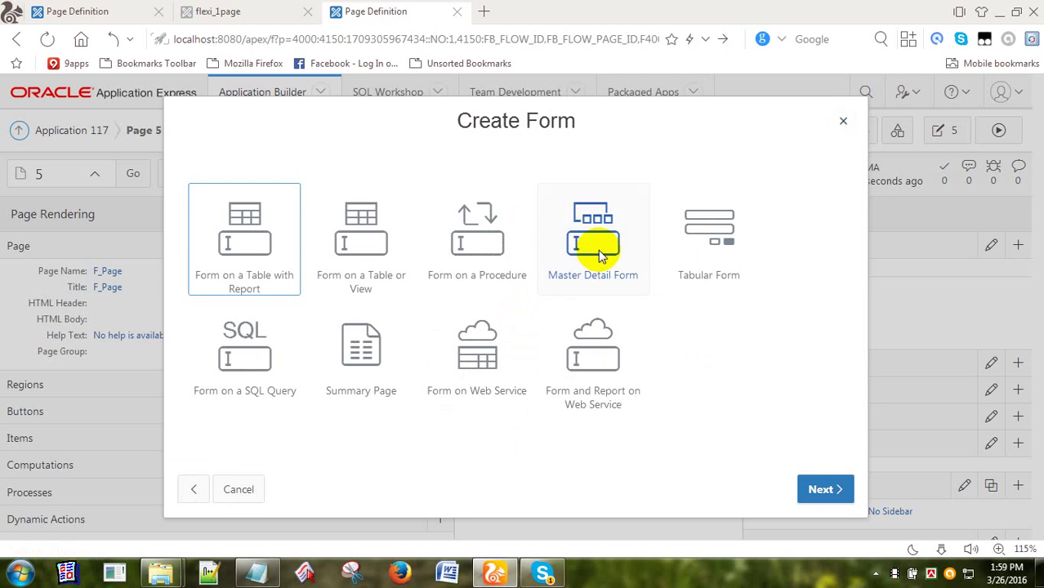
{"action": "left_click", "coordinate": [365, 249]}
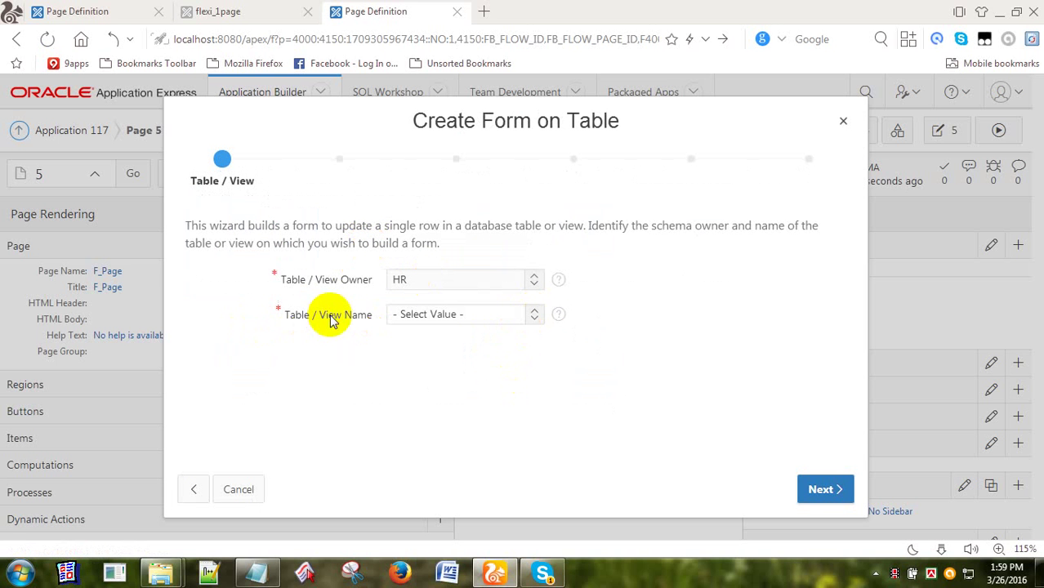
{"action": "left_click", "coordinate": [534, 315]}
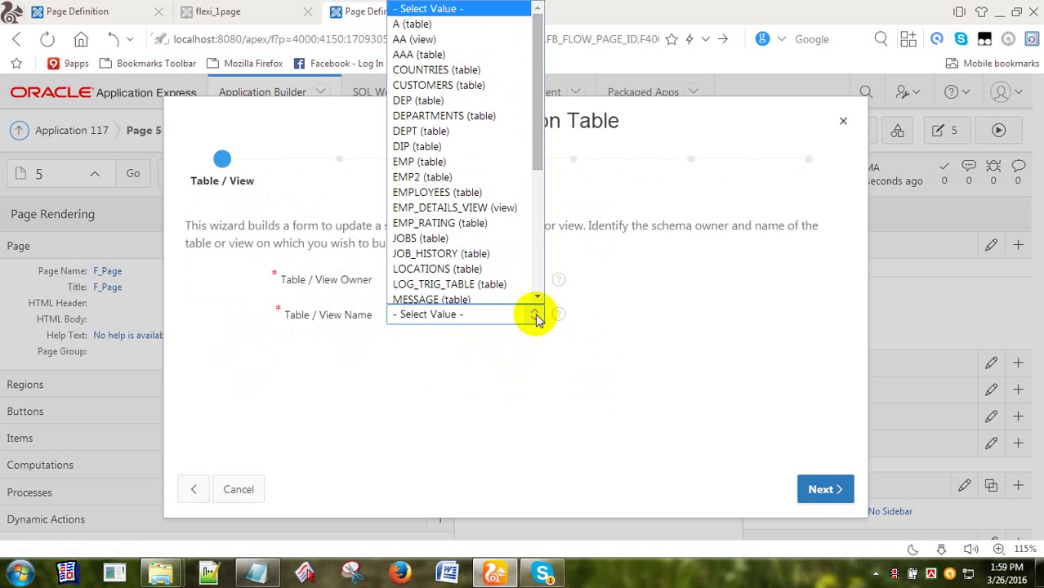
{"action": "left_click", "coordinate": [459, 162]}
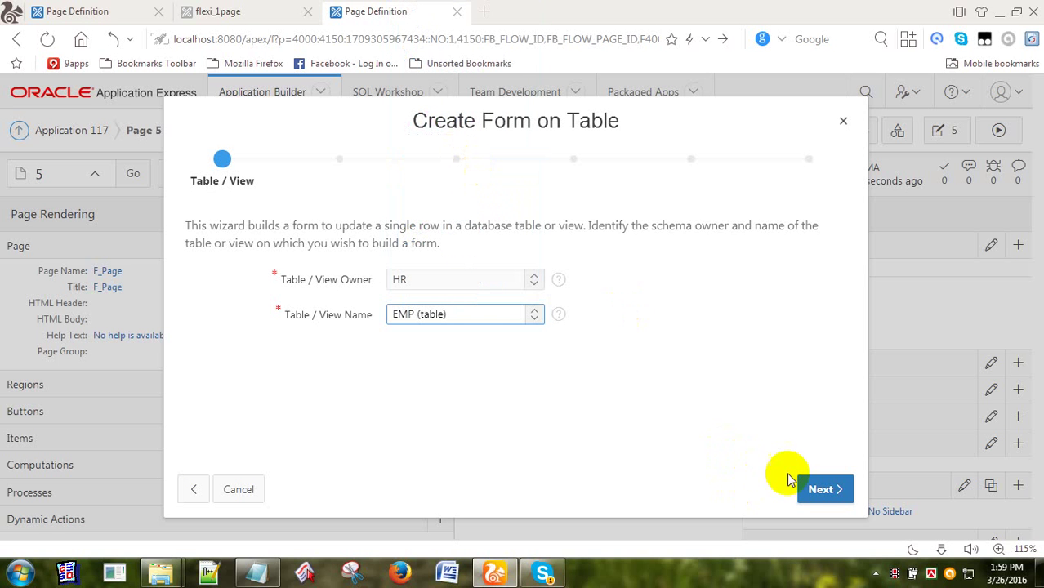
{"action": "left_click", "coordinate": [815, 490]}
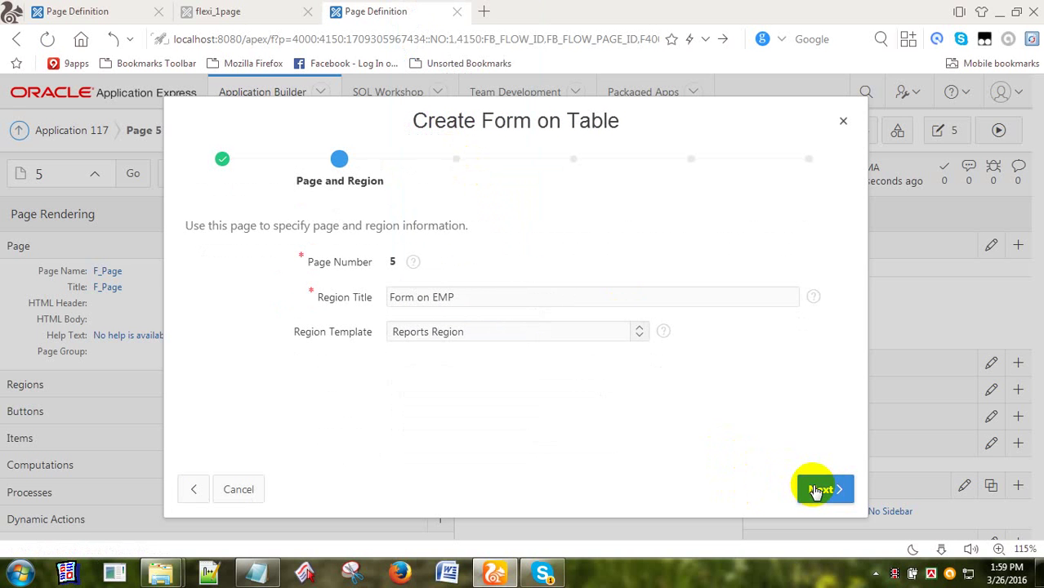
- Set the region template to Form Region and keep the primary key type Managed by Database (ROWID)
{"action": "left_click", "coordinate": [641, 334]}
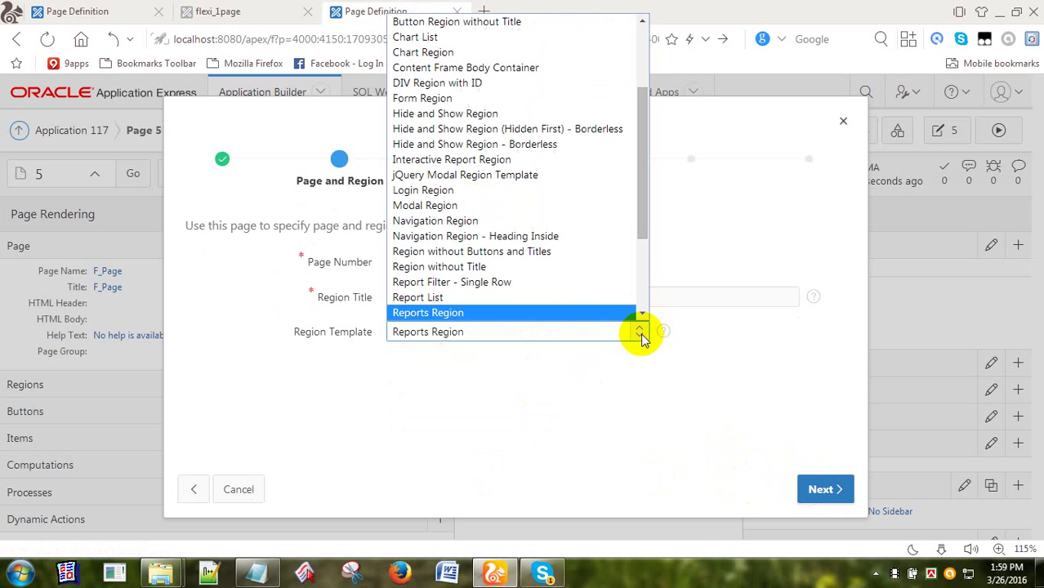
{"action": "left_click", "coordinate": [445, 100]}
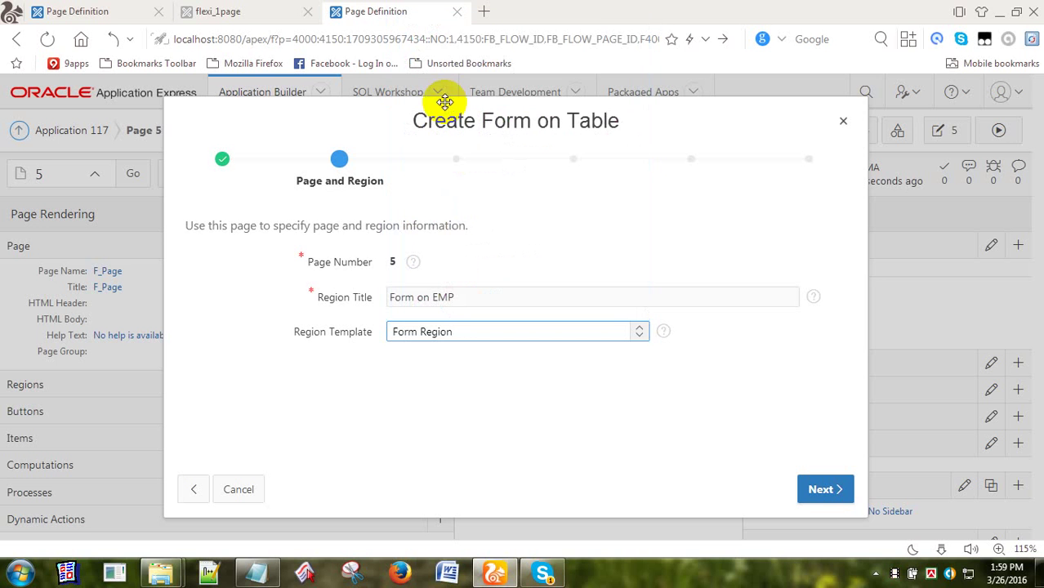
{"action": "left_click", "coordinate": [819, 493]}
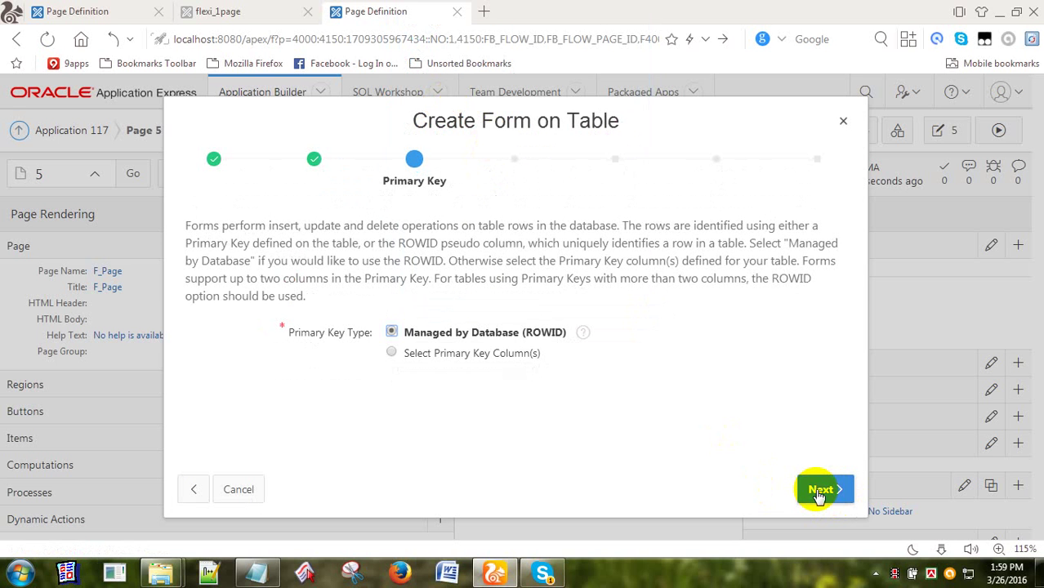
{"action": "left_click", "coordinate": [818, 493]}
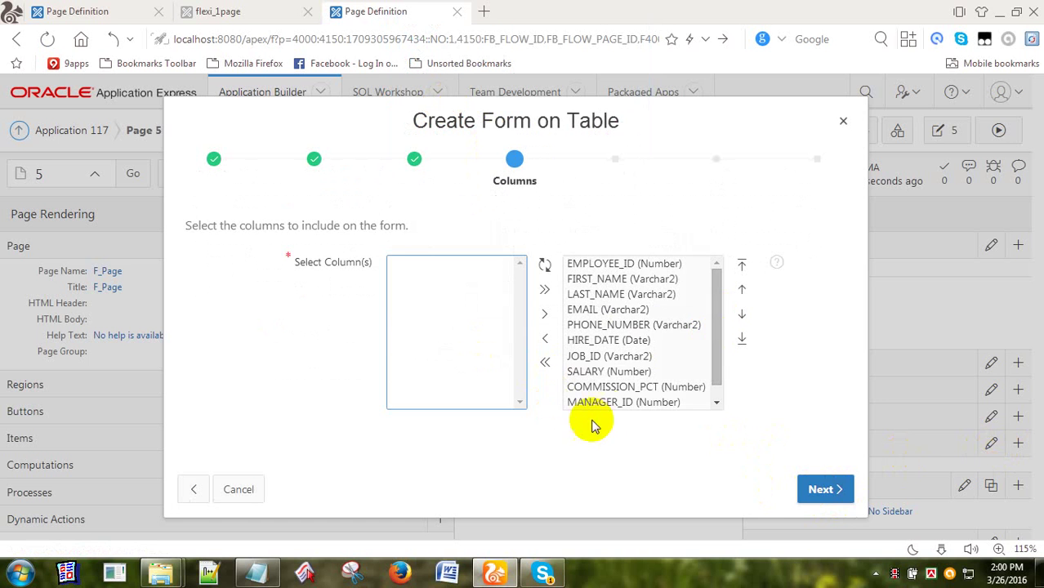
- Exclude the FIRST_NAME, MANAGER_ID and COMMISSION_PCT columns from the form
{"action": "left_click", "coordinate": [605, 280]}
{"action": "left_click", "coordinate": [546, 344]}
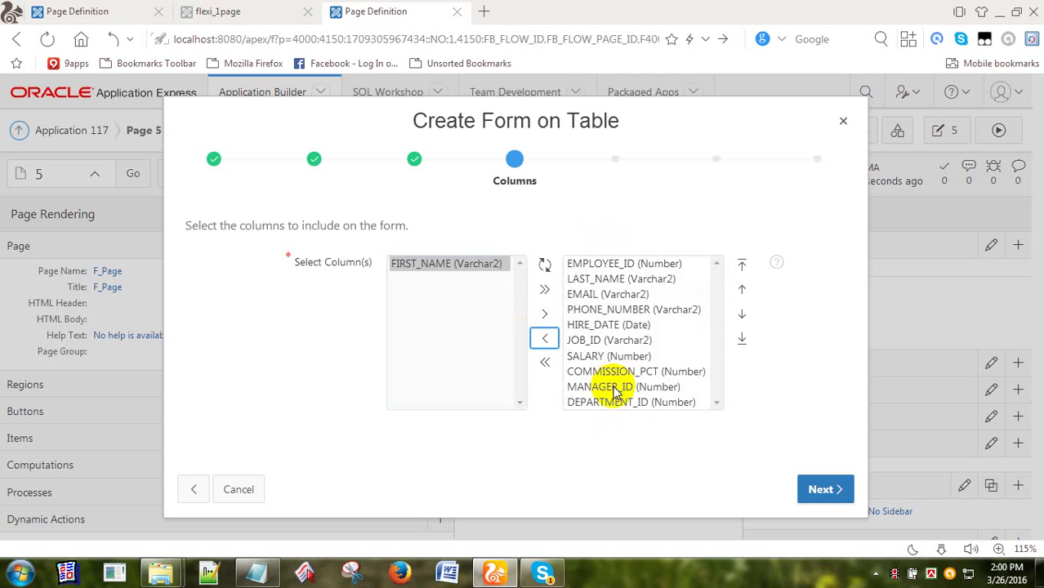
{"action": "left_click", "coordinate": [614, 389]}
{"action": "left_click", "coordinate": [545, 339]}
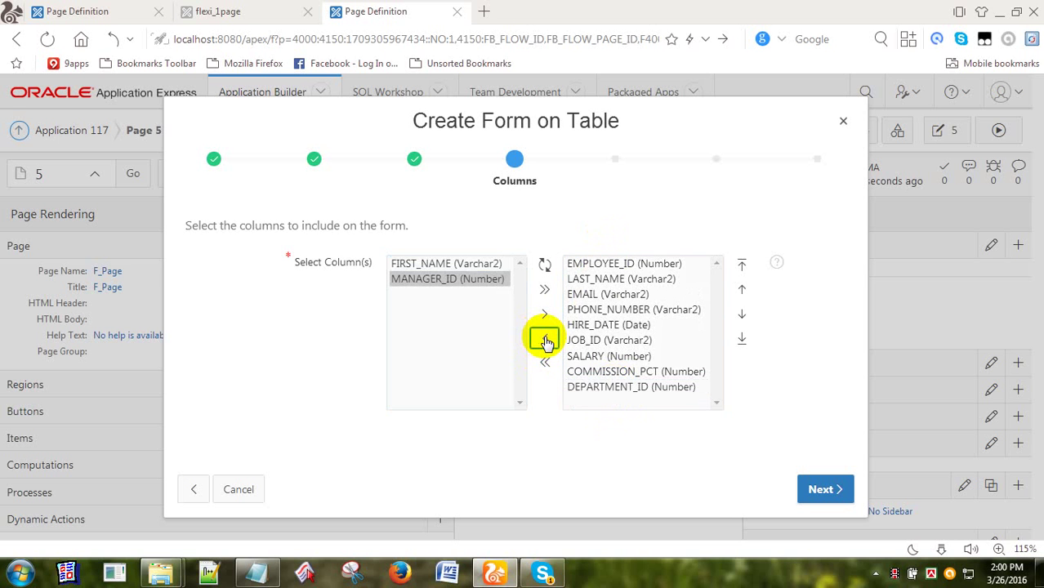
{"action": "left_click", "coordinate": [595, 374]}
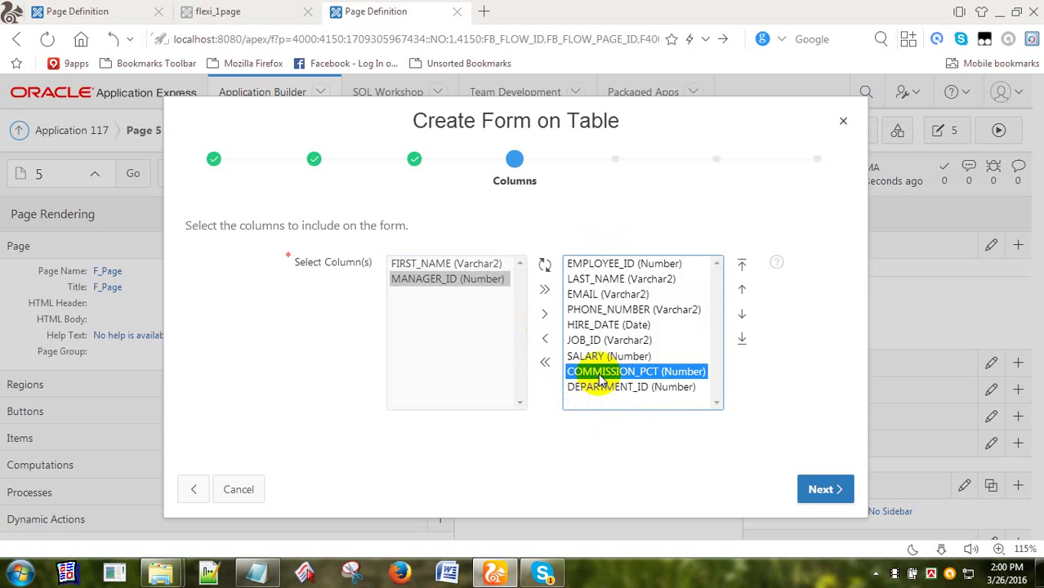
{"action": "left_click", "coordinate": [545, 341]}
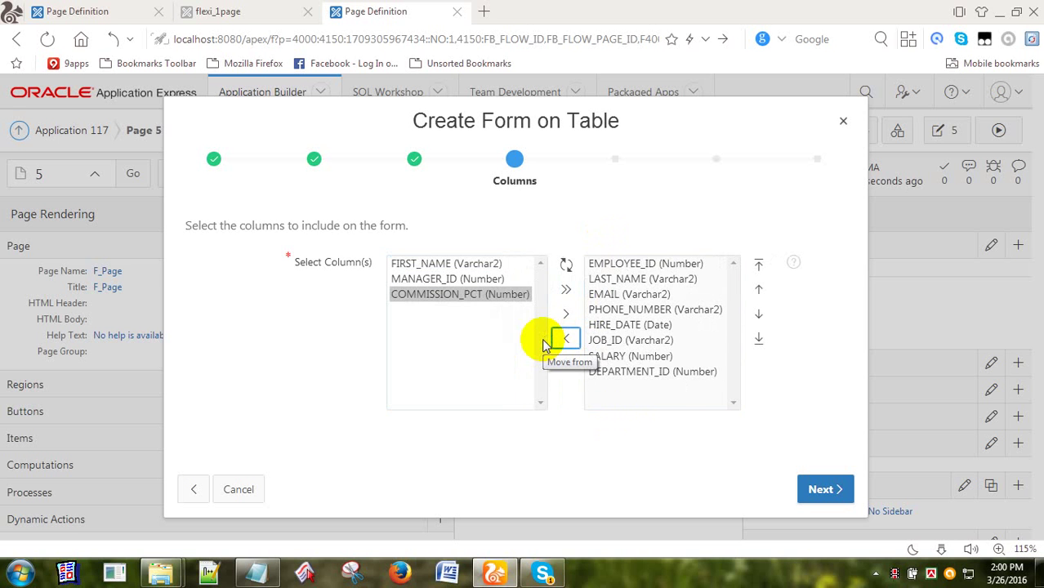
{"action": "left_click", "coordinate": [823, 493]}
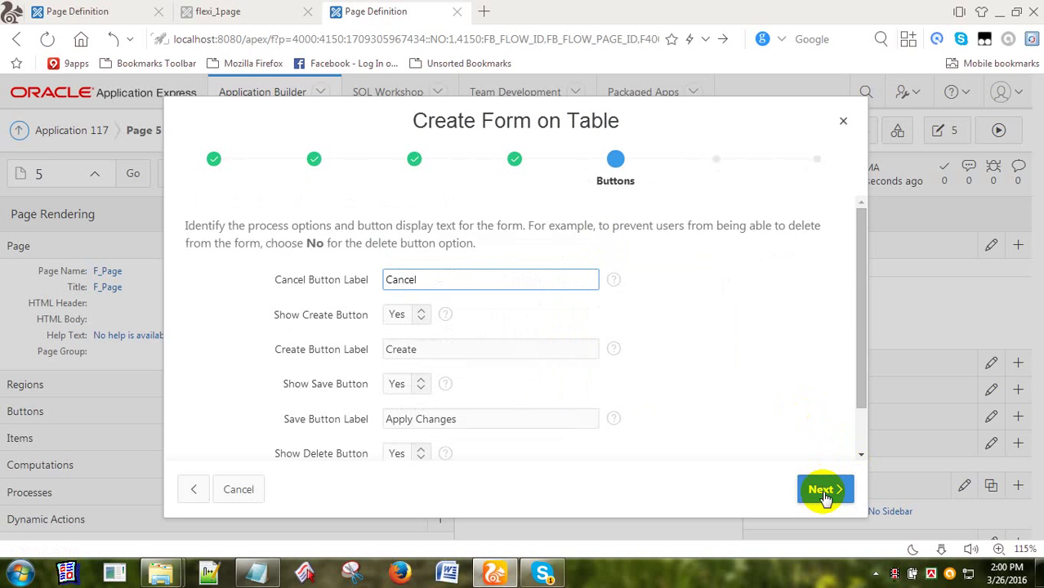
- Keep the default buttons, branch to page 5 on submit and page 2 on cancel, and create the form
{"action": "left_click", "coordinate": [824, 494]}
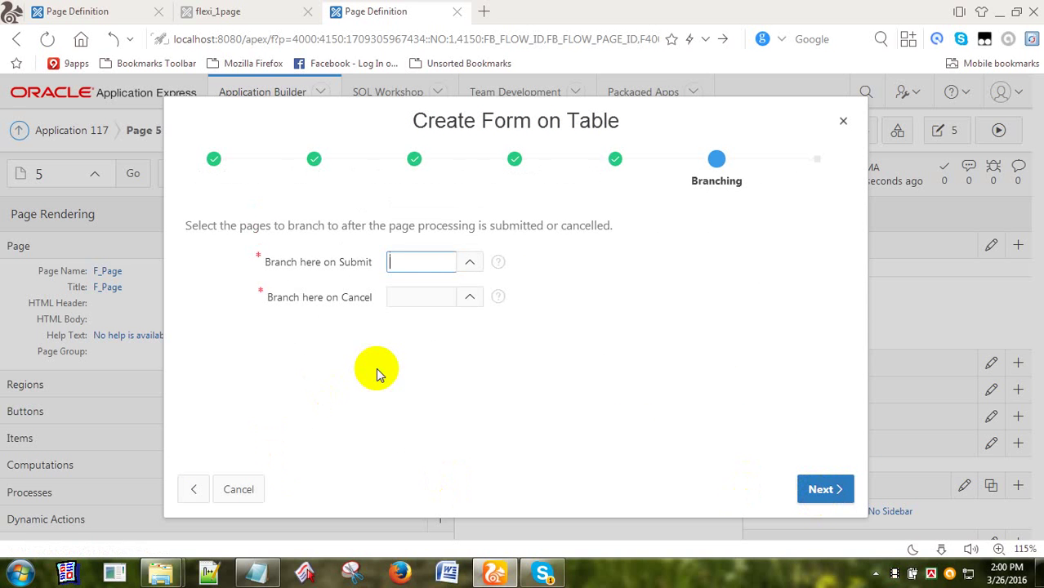
{"action": "left_click", "coordinate": [469, 261]}
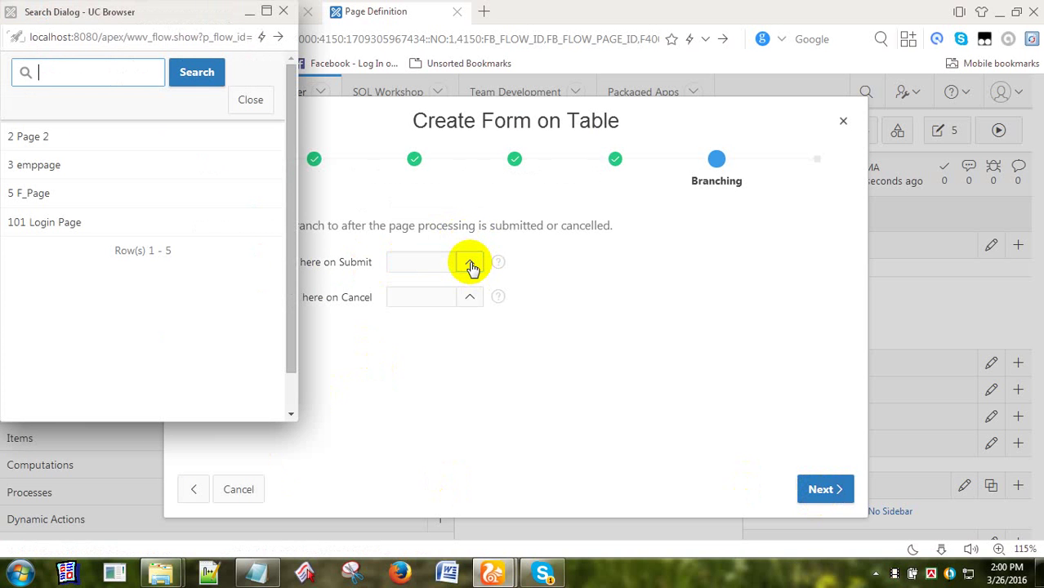
{"action": "left_click", "coordinate": [152, 194]}
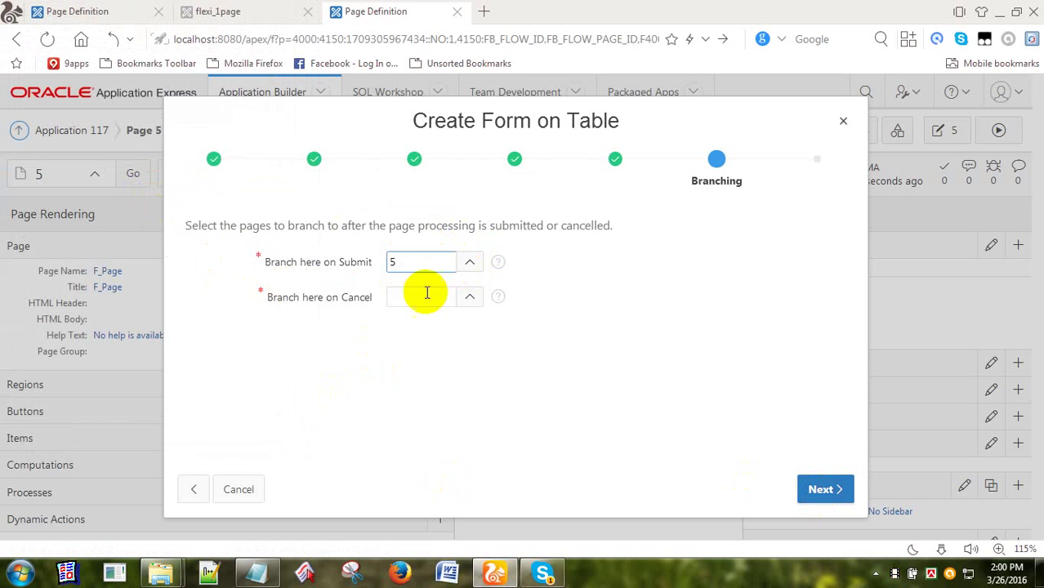
{"action": "left_click", "coordinate": [470, 299]}
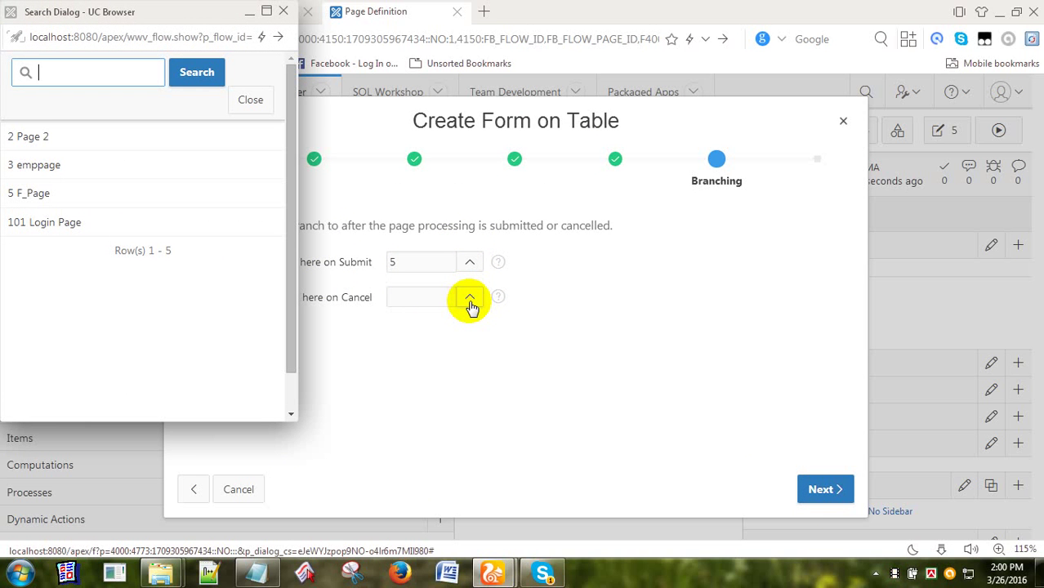
{"action": "left_click", "coordinate": [83, 137]}
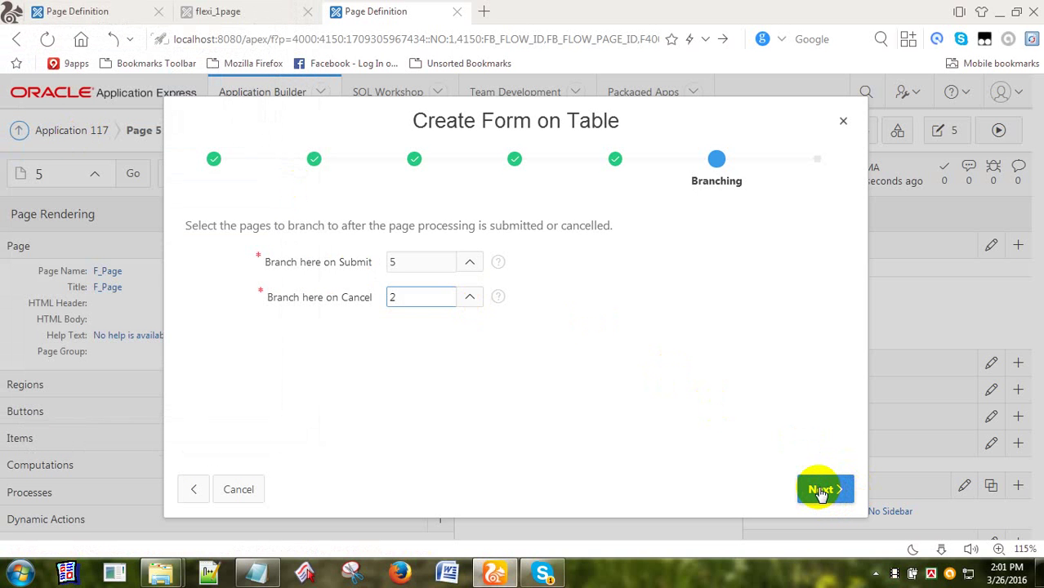
{"action": "left_click", "coordinate": [821, 491]}
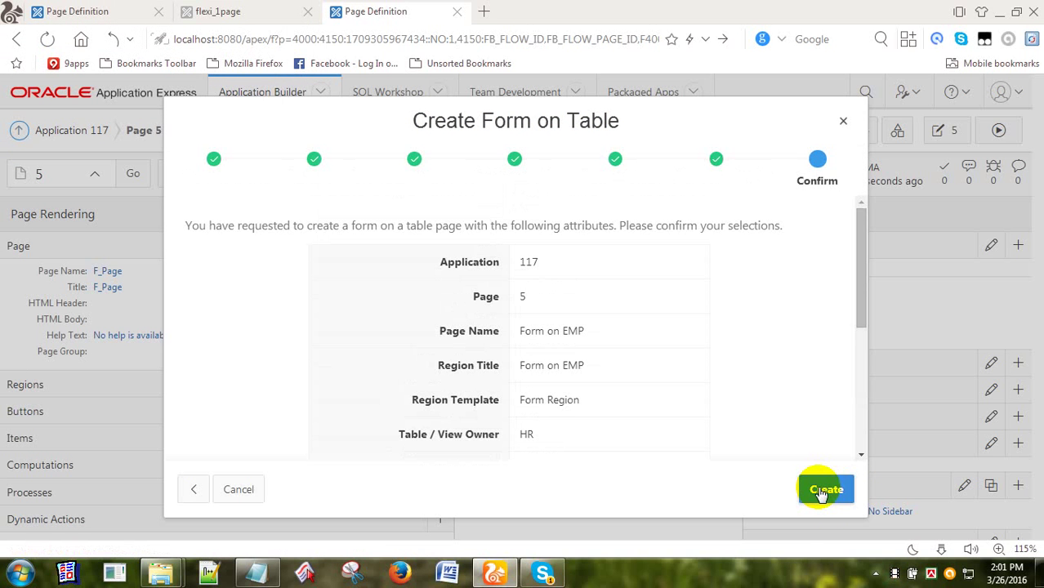
{"action": "left_click", "coordinate": [821, 491]}
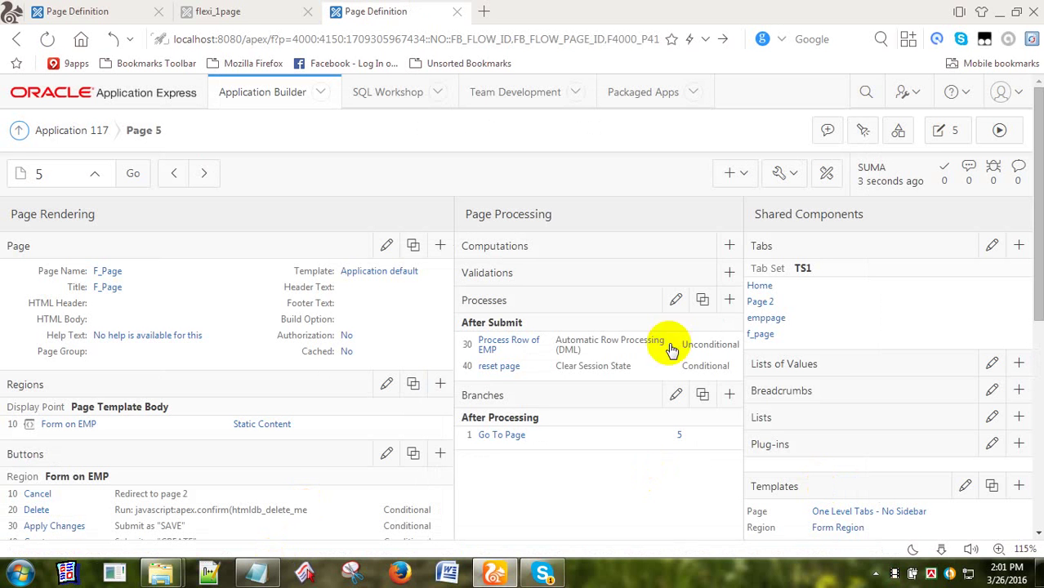
- Run page 5 to check how the new Form on EMP region behaves, and return to its page definition
{"action": "left_click", "coordinate": [999, 133]}
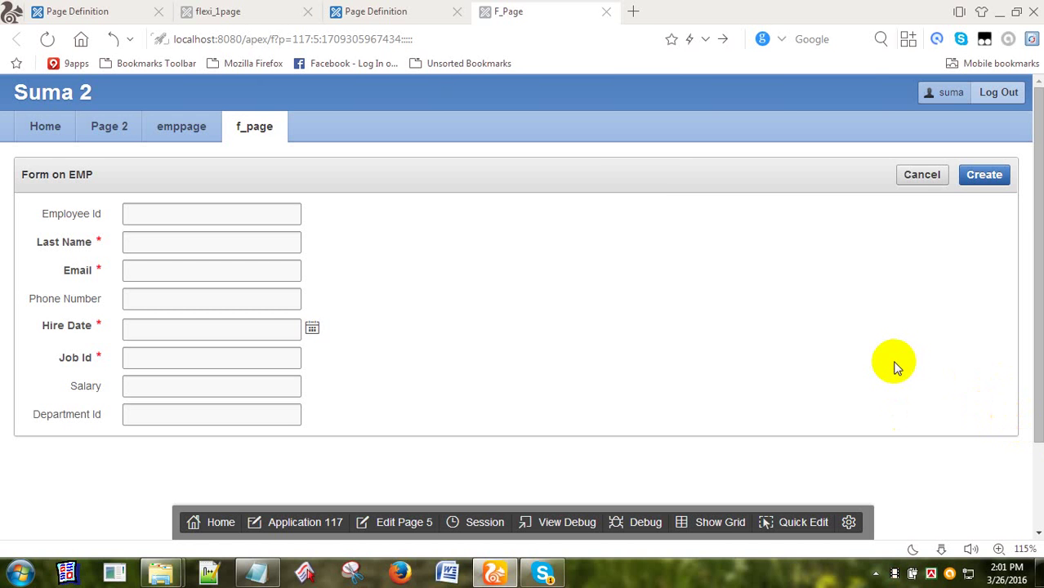
{"action": "left_click", "coordinate": [633, 180]}
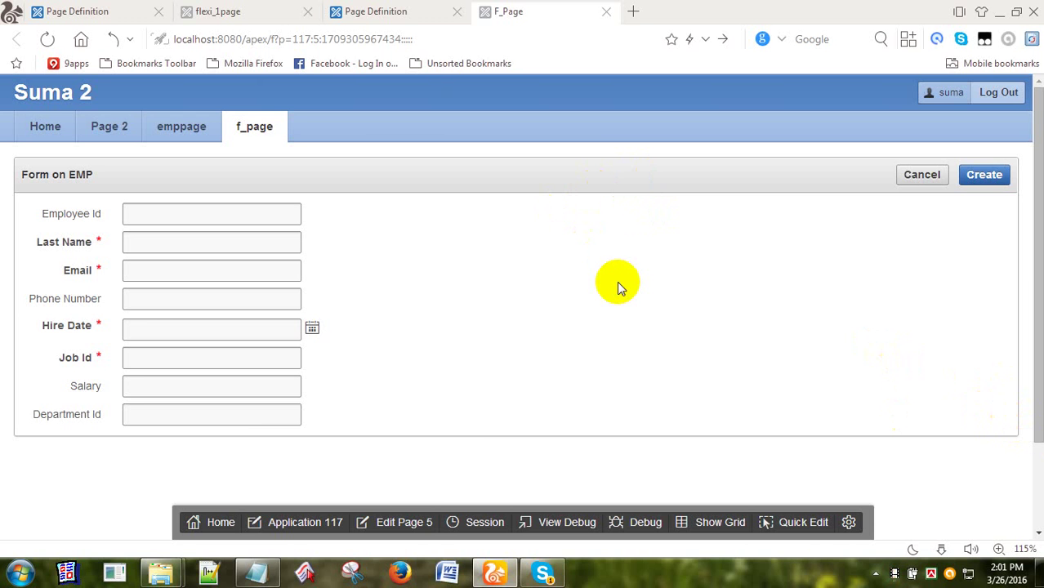
{"action": "left_click", "coordinate": [404, 522]}
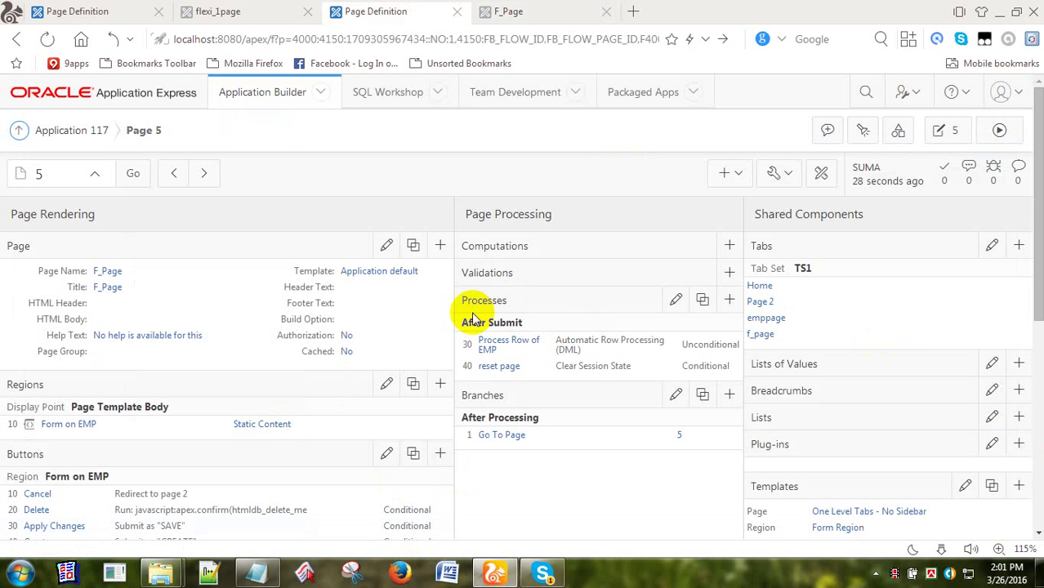
- Open the import wizard for plug-ins from the application's shared components
{"action": "left_click", "coordinate": [897, 137]}
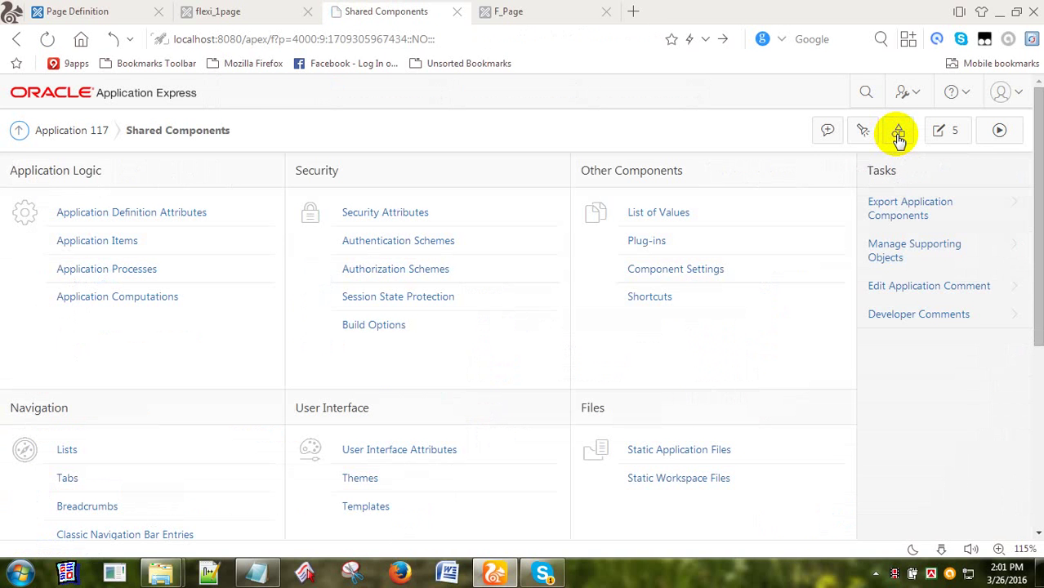
{"action": "left_click", "coordinate": [669, 244]}
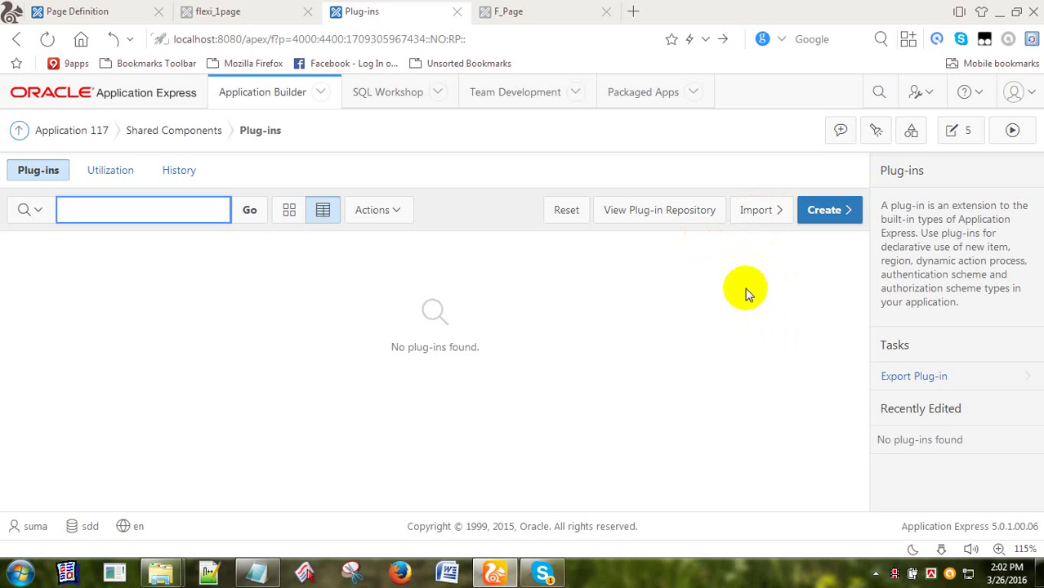
{"action": "left_click", "coordinate": [756, 214]}
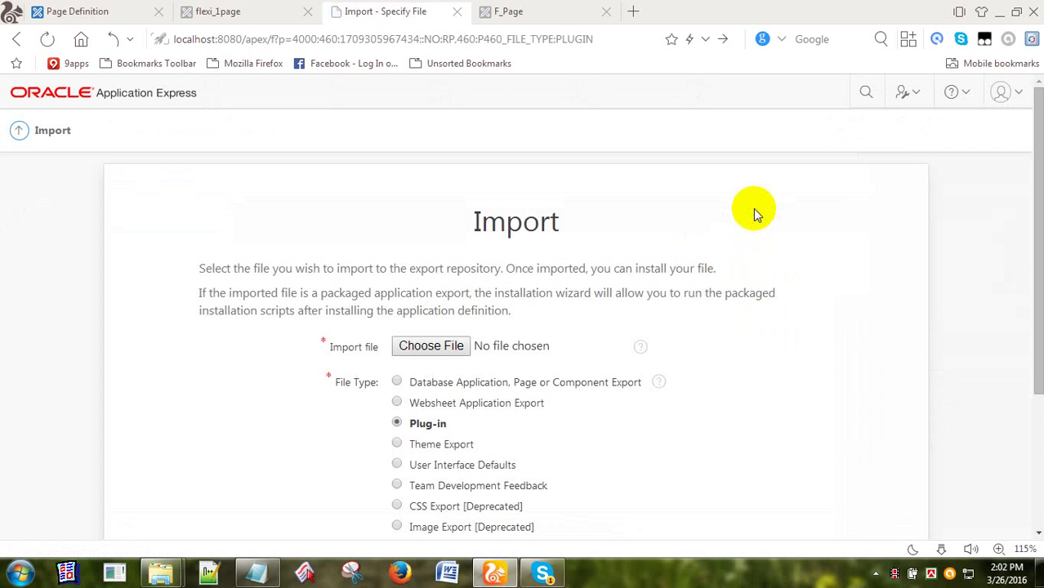
- Import the dynamic_action_plugin_be_iadvise flexible region SQL file from the flexible_region_v1.01 folder as a Plug-in with Unicode UTF-8
{"action": "left_click", "coordinate": [431, 346]}
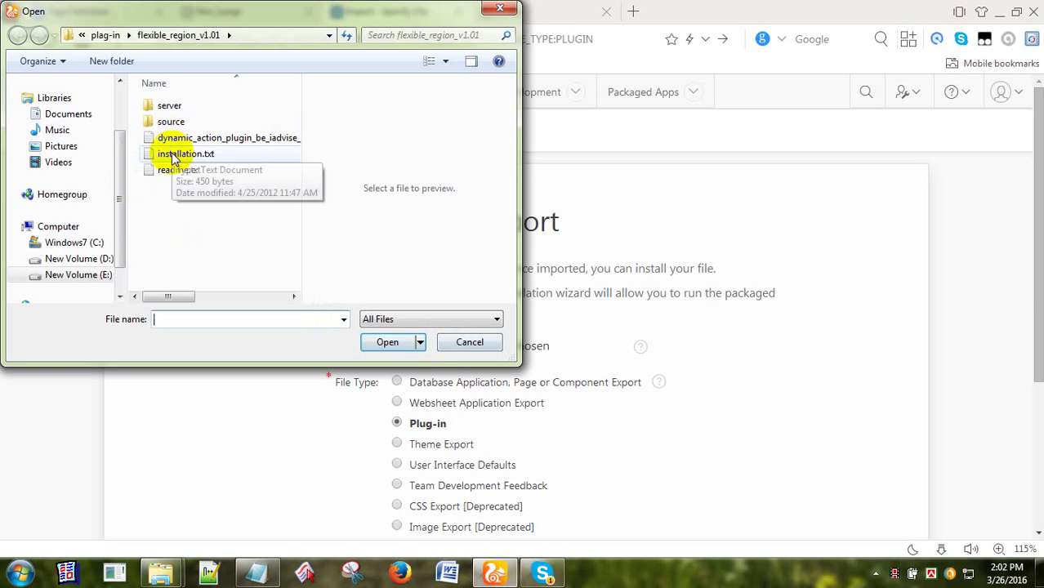
{"action": "left_click", "coordinate": [257, 141]}
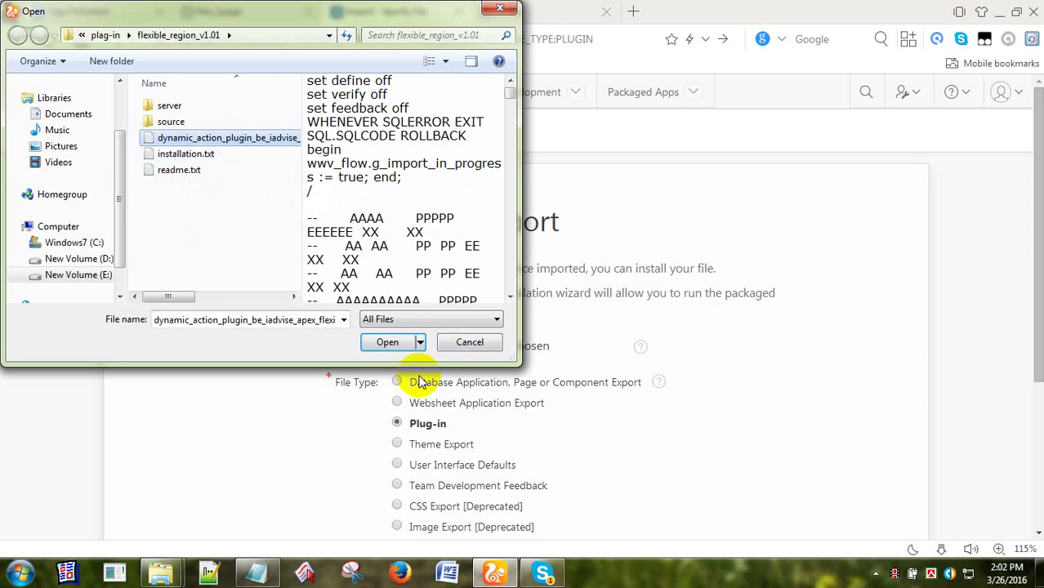
{"action": "left_click", "coordinate": [387, 342]}
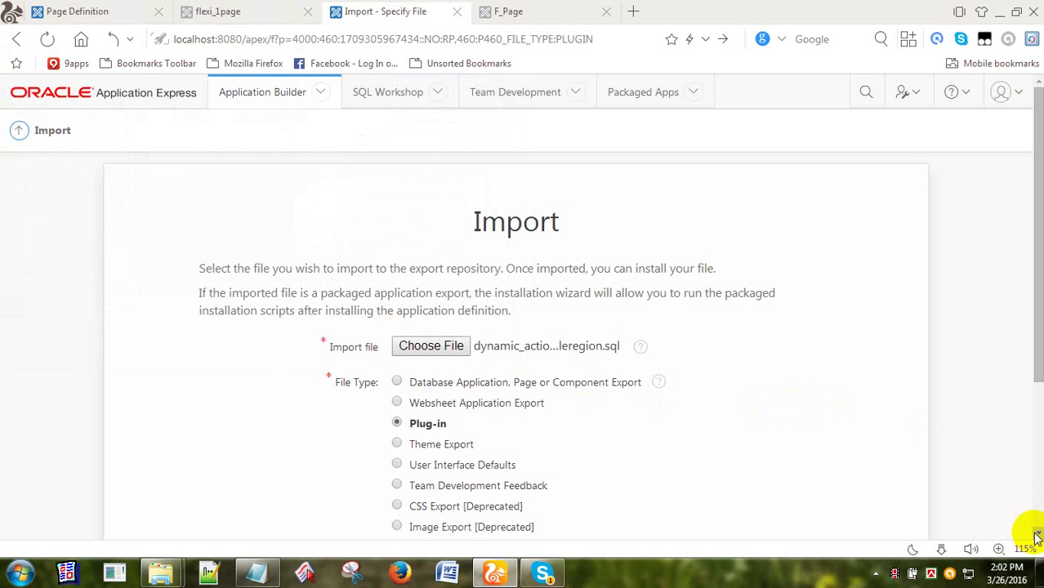
{"action": "scroll", "coordinate": [1037, 535], "scroll_direction": "down", "scroll_amount": 2}
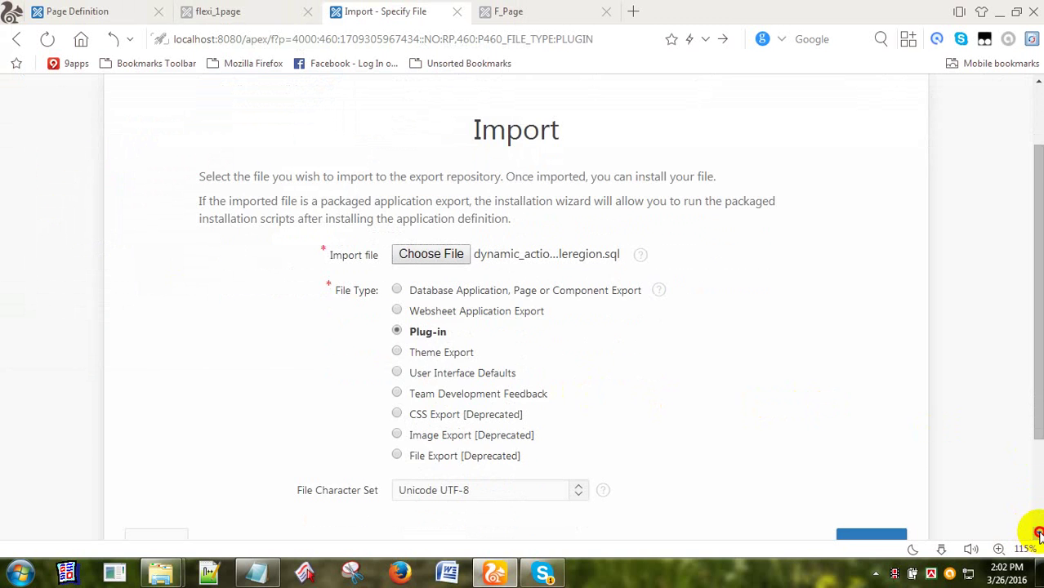
{"action": "scroll", "coordinate": [1037, 535], "scroll_direction": "down", "scroll_amount": 1}
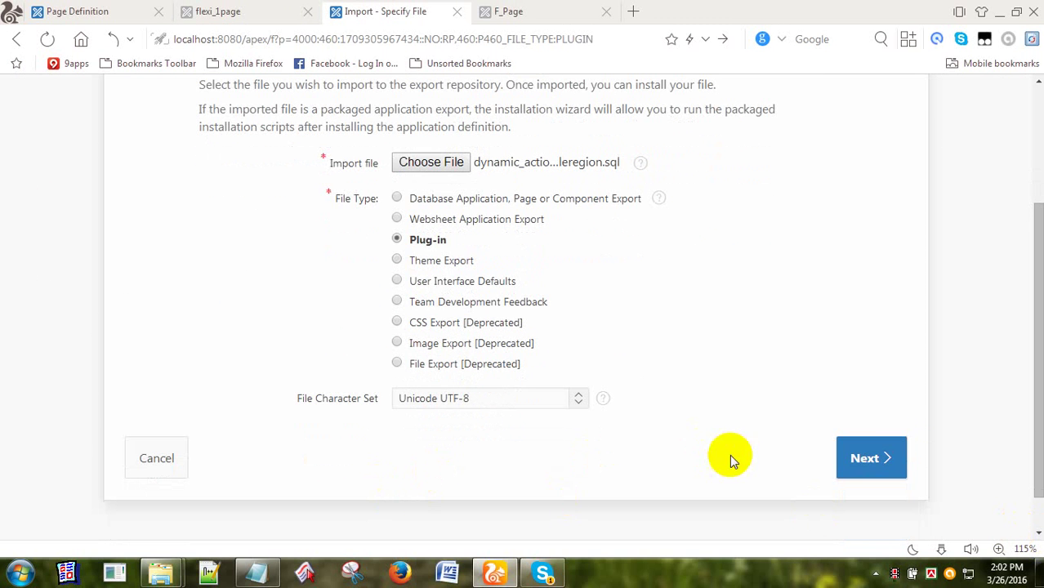
{"action": "left_click", "coordinate": [862, 460]}
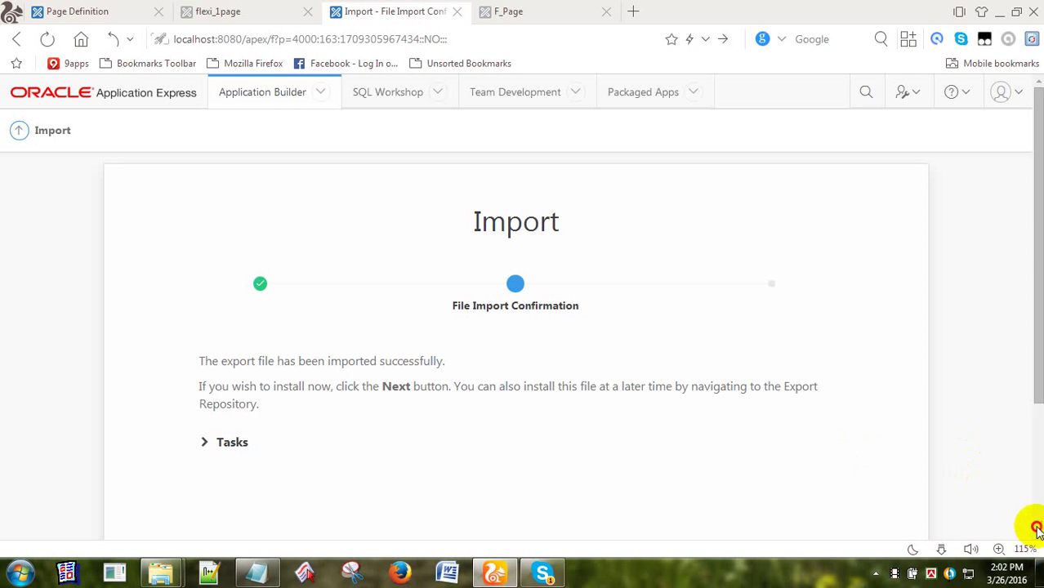
- Install the imported flexible_region plug-in into application 117 Suma 2
{"action": "scroll", "coordinate": [1036, 527], "scroll_direction": "down", "scroll_amount": 3}
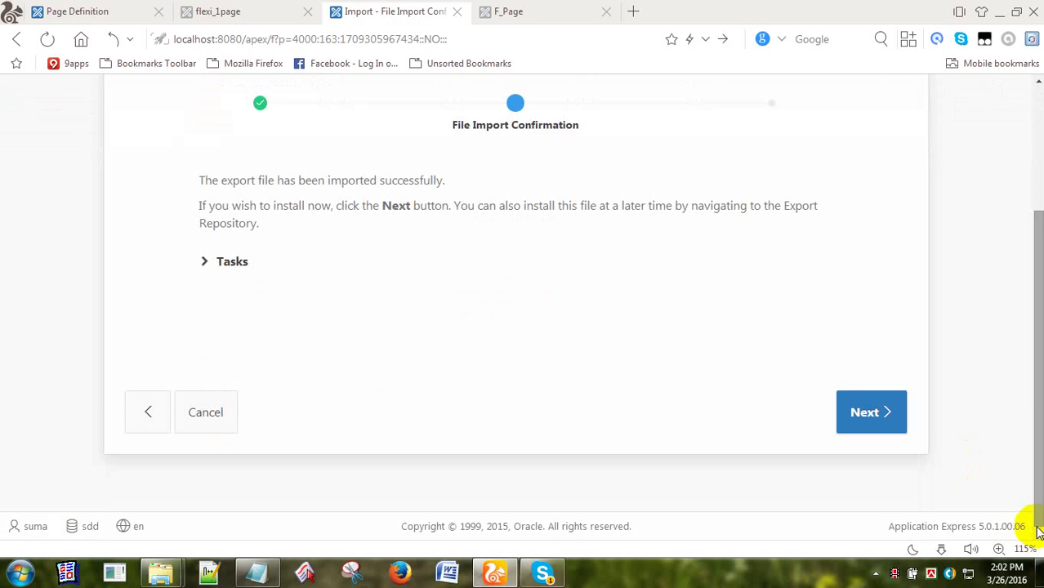
{"action": "left_click", "coordinate": [872, 412]}
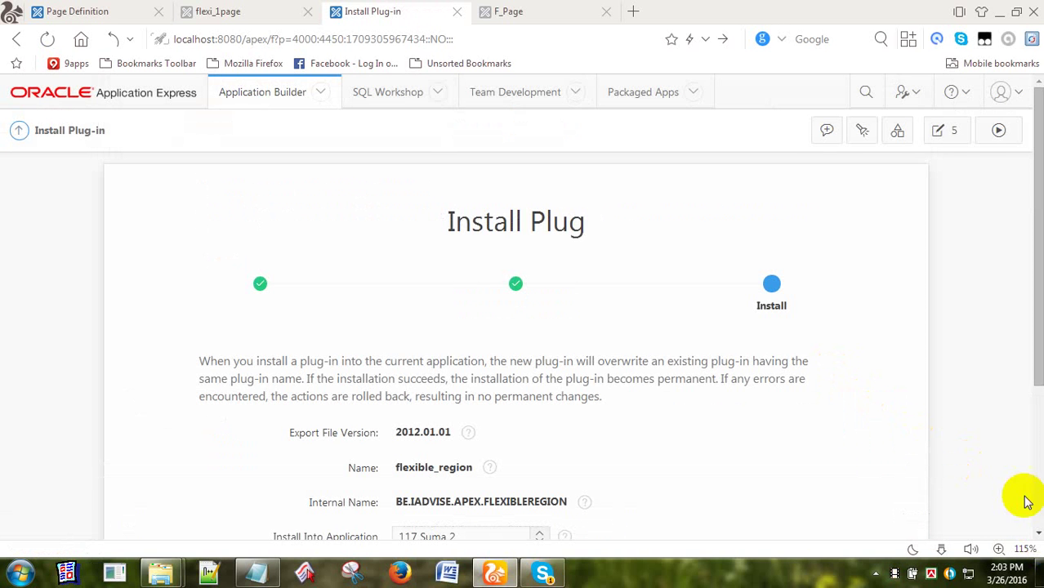
{"action": "scroll", "coordinate": [1039, 533], "scroll_direction": "down", "scroll_amount": 4}
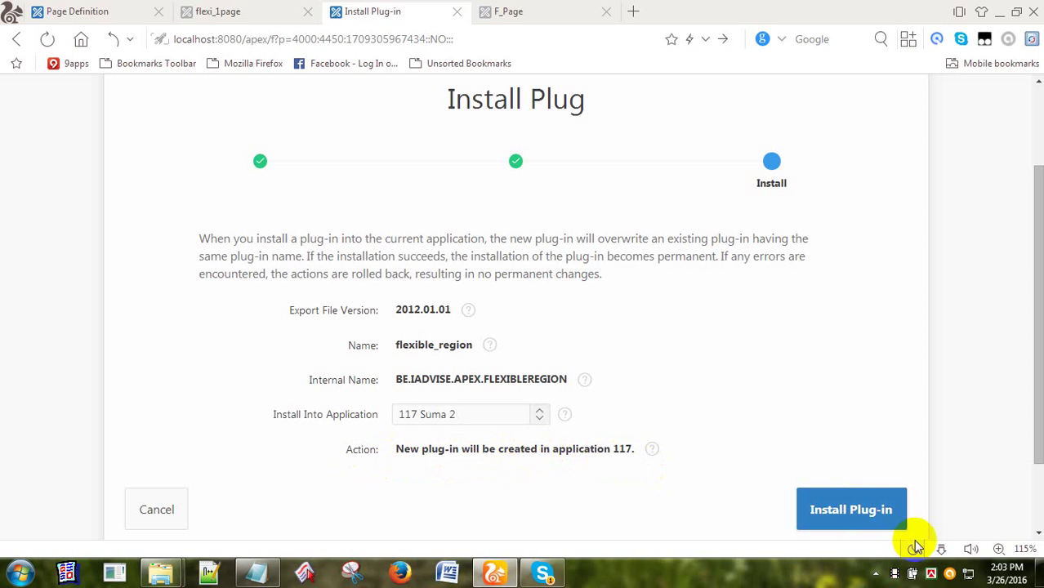
{"action": "left_click", "coordinate": [851, 516]}
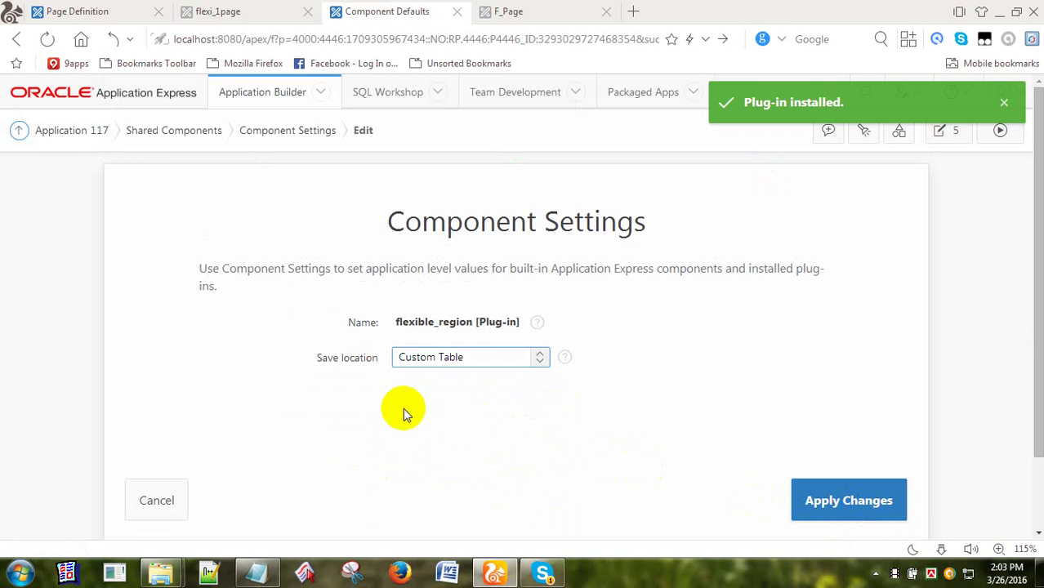
- Set the flexible_region plug-in's save location to Apex Preferences and apply the component settings
{"action": "left_click", "coordinate": [541, 361]}
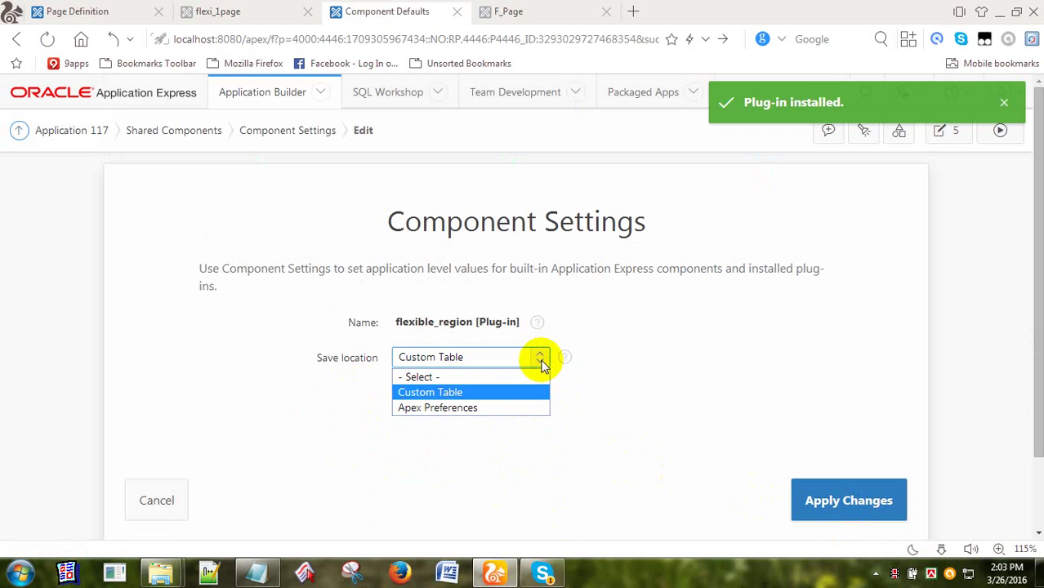
{"action": "left_click", "coordinate": [511, 407]}
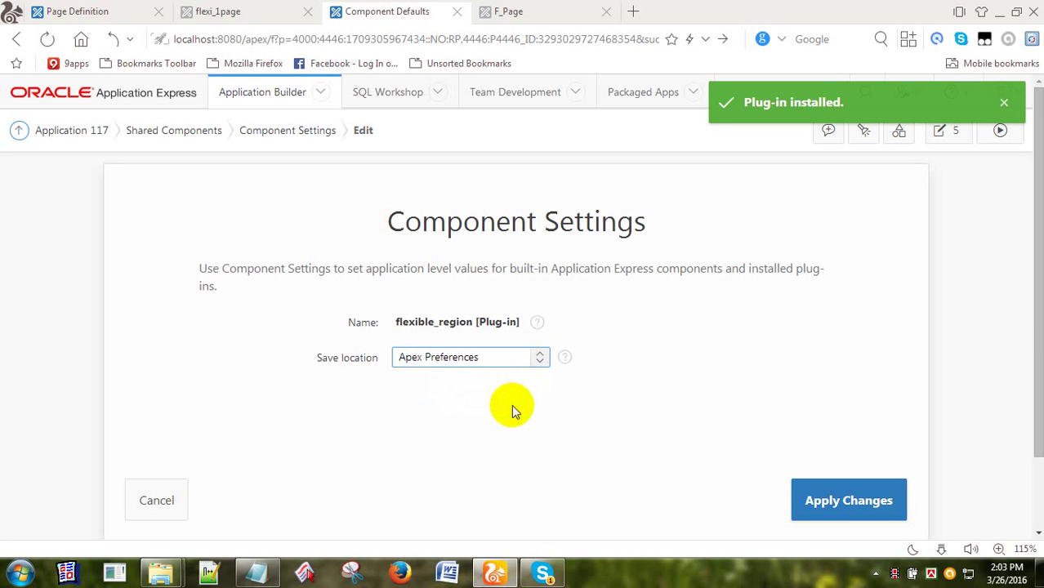
{"action": "left_click", "coordinate": [847, 508]}
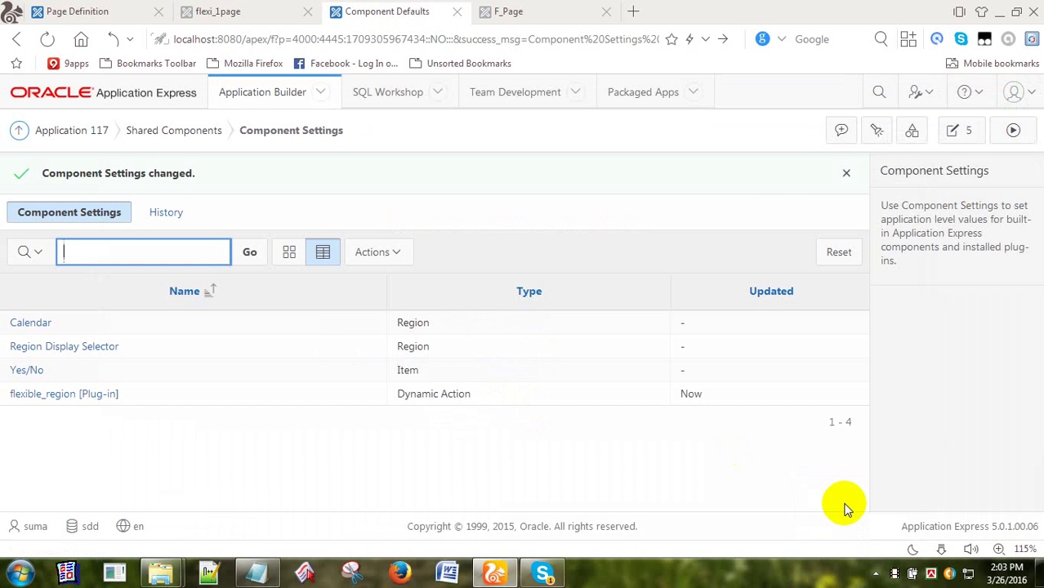
- Return to the page 5 definition and start a new dynamic action named flexi with sequence 10
{"action": "left_click", "coordinate": [968, 135]}
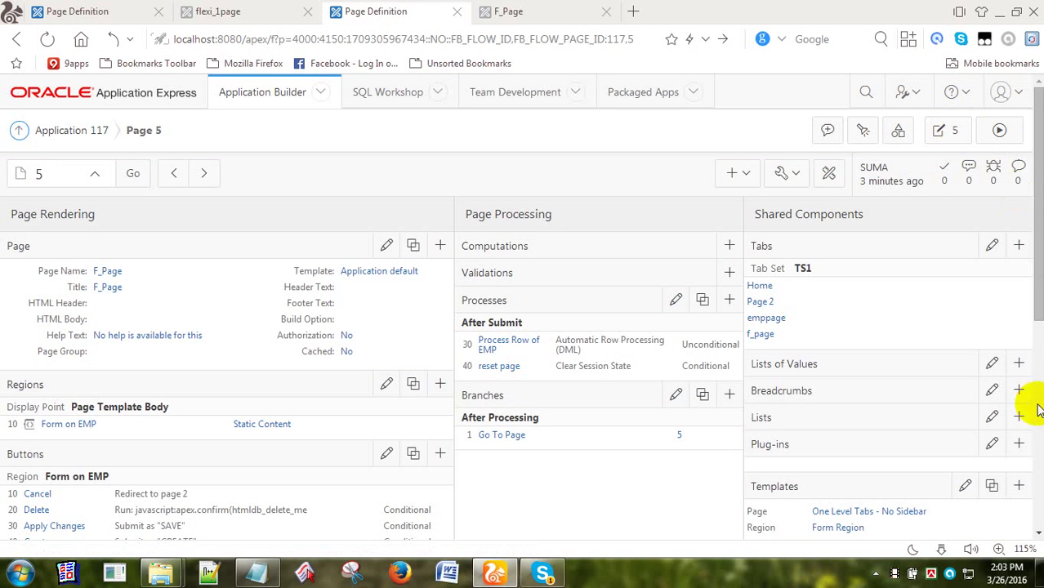
{"action": "left_click", "coordinate": [1037, 532]}
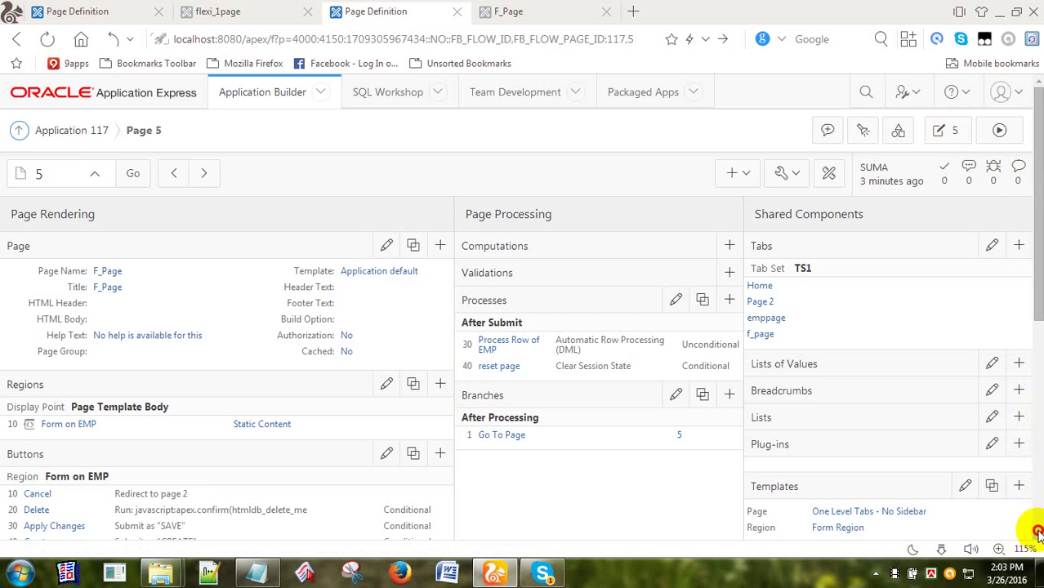
{"action": "scroll", "coordinate": [1036, 532], "scroll_direction": "down", "scroll_amount": 5}
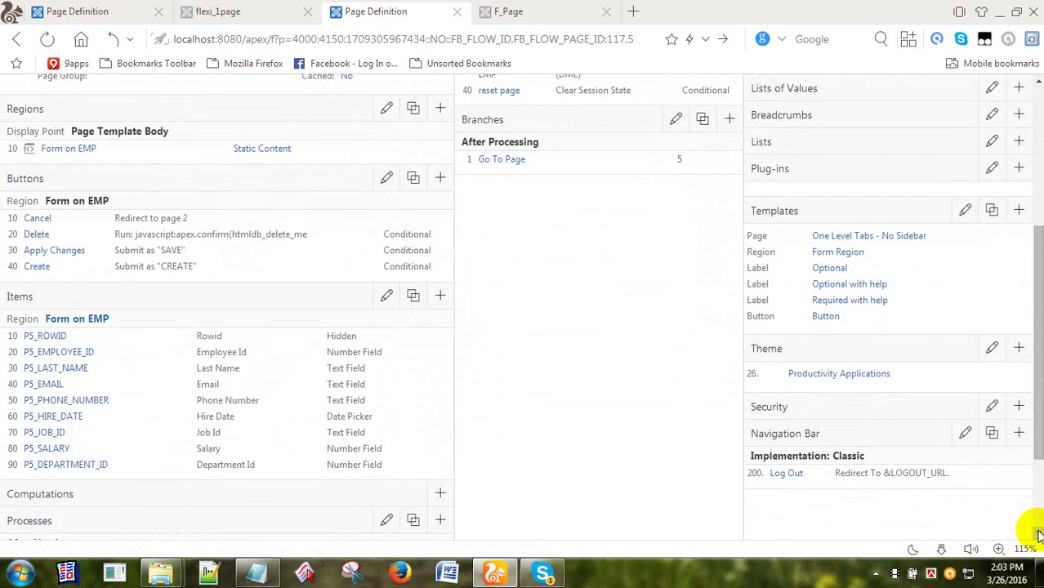
{"action": "scroll", "coordinate": [1037, 534], "scroll_direction": "down", "scroll_amount": 3}
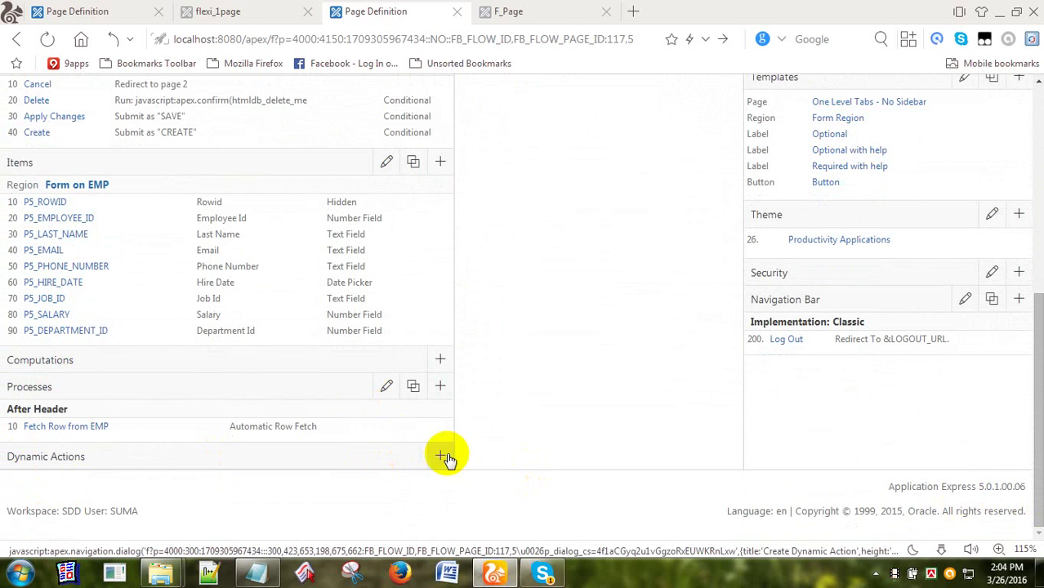
{"action": "left_click", "coordinate": [440, 456]}
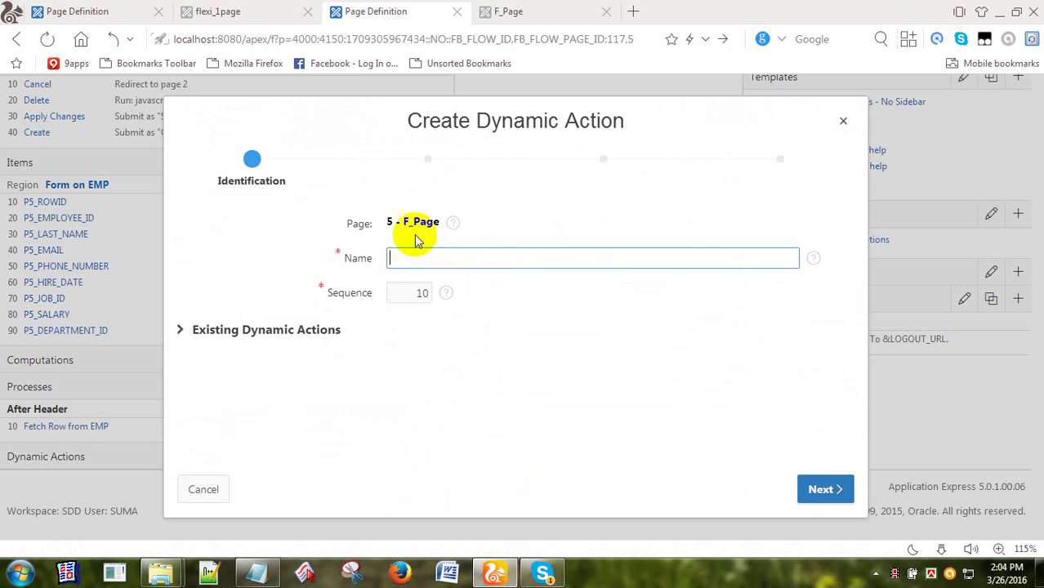
{"action": "left_click", "coordinate": [409, 258]}
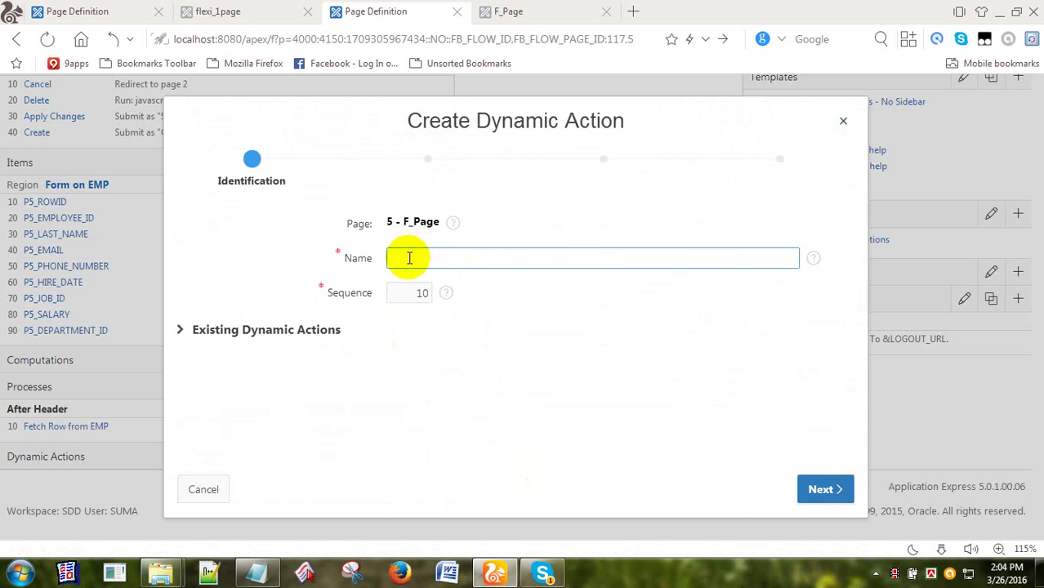
{"action": "left_click", "coordinate": [409, 258]}
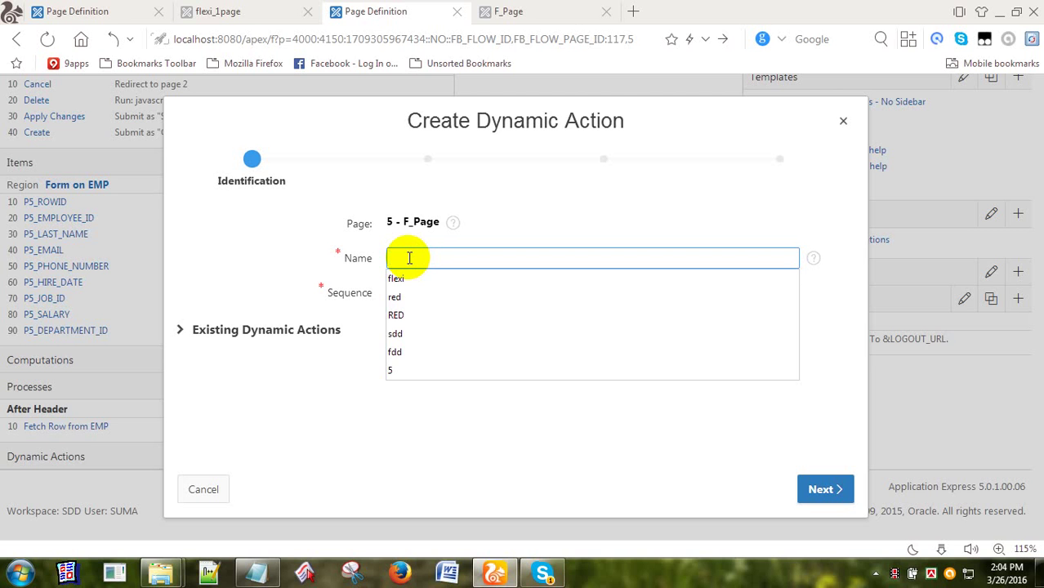
{"action": "type", "text": "flexi"}
{"action": "left_click", "coordinate": [396, 278]}
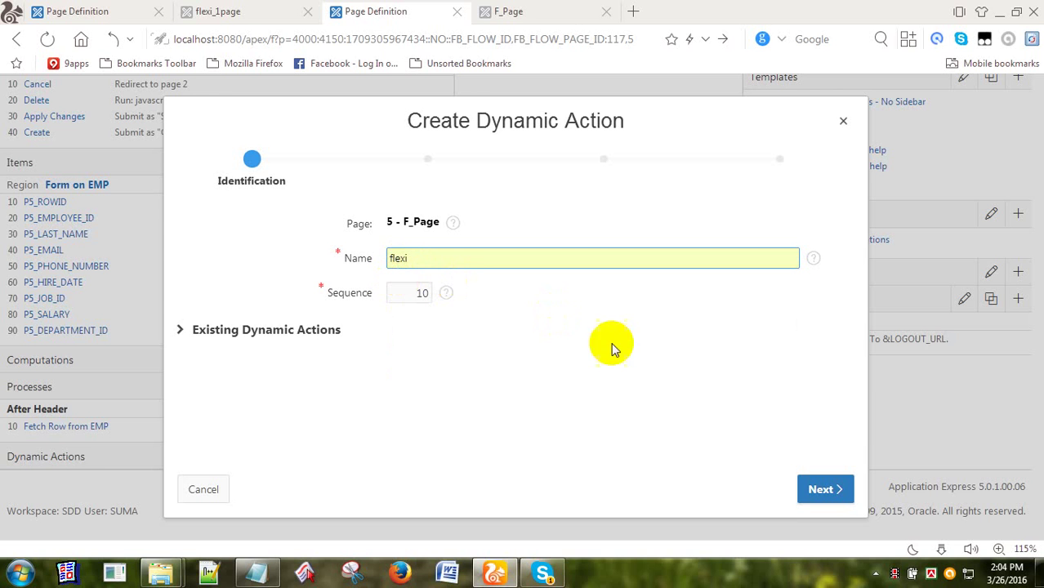
{"action": "left_click", "coordinate": [825, 493]}
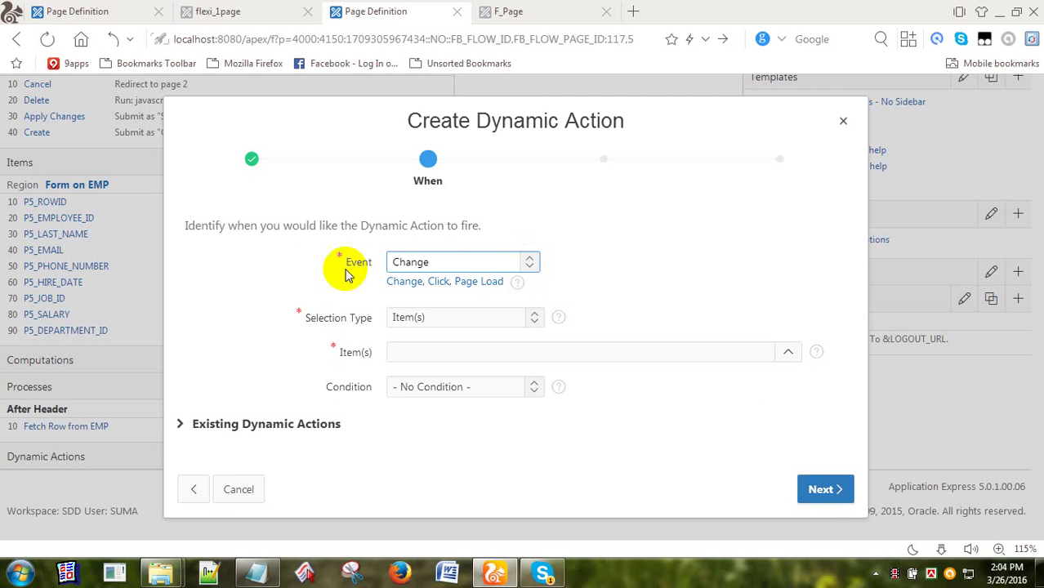
- Make the dynamic action fire on the Page Load event with no condition
{"action": "left_click", "coordinate": [531, 263]}
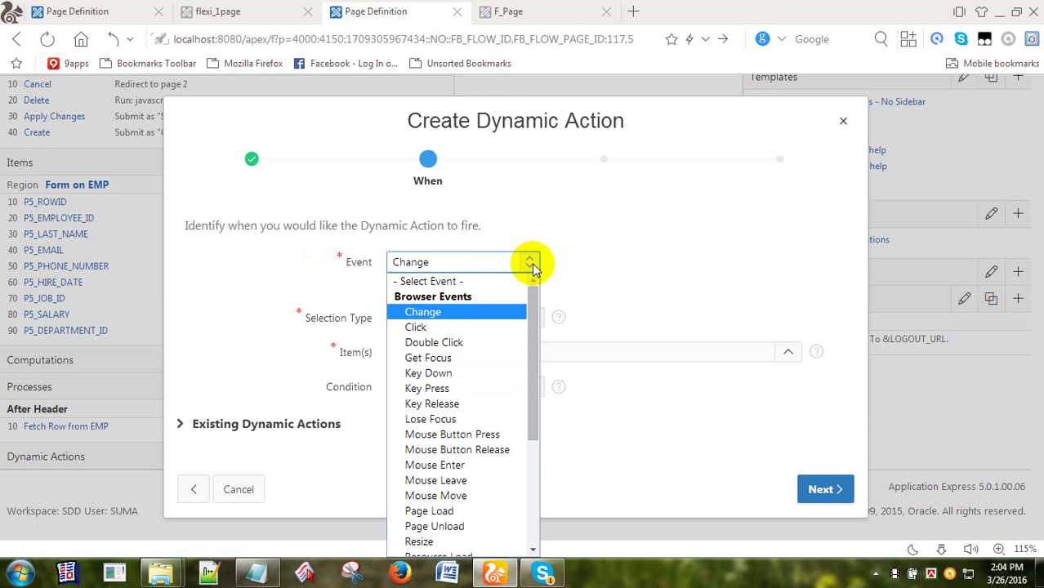
{"action": "left_click", "coordinate": [433, 510]}
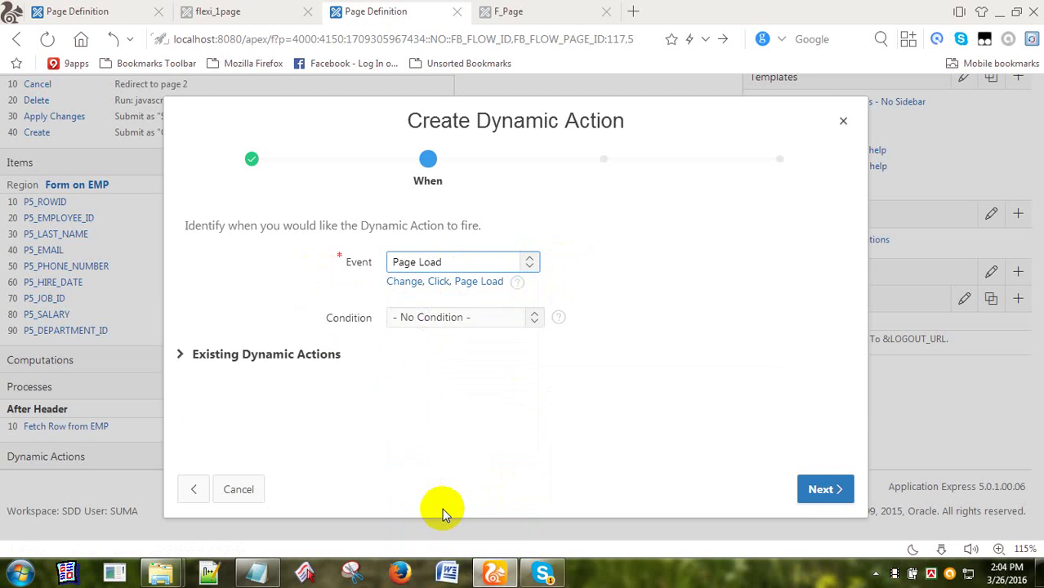
{"action": "left_click", "coordinate": [823, 495]}
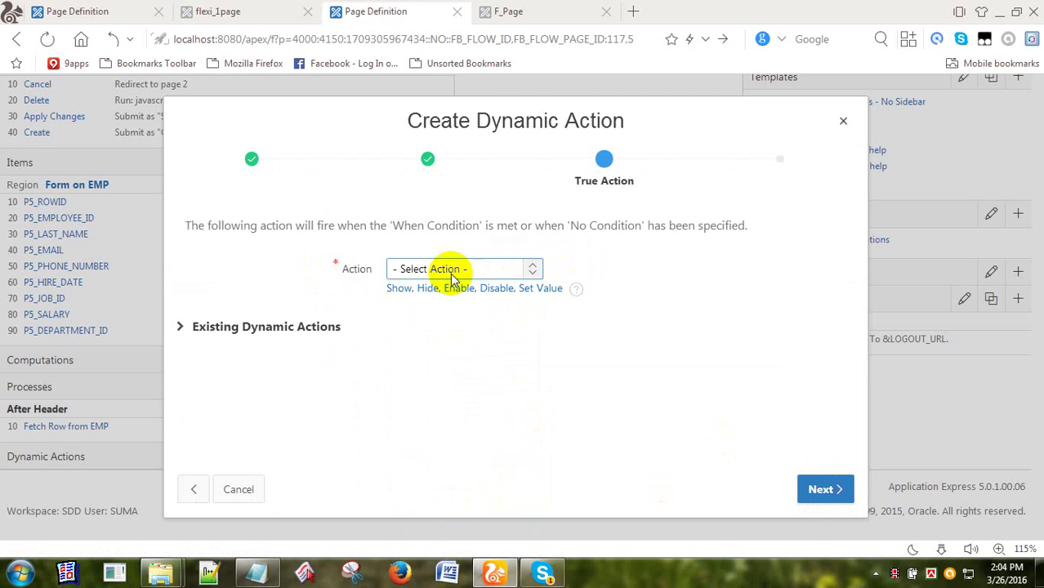
- Choose flexible_region [Plug-in] as the true action, keeping its type Draggable and resizable and region position saving at No
{"action": "left_click", "coordinate": [532, 271]}
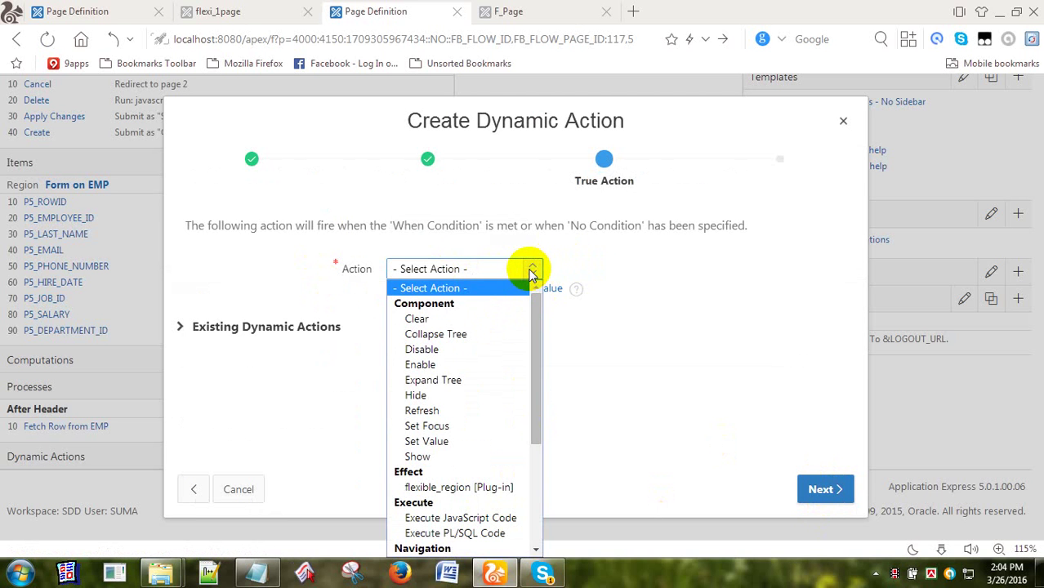
{"action": "left_click", "coordinate": [486, 492]}
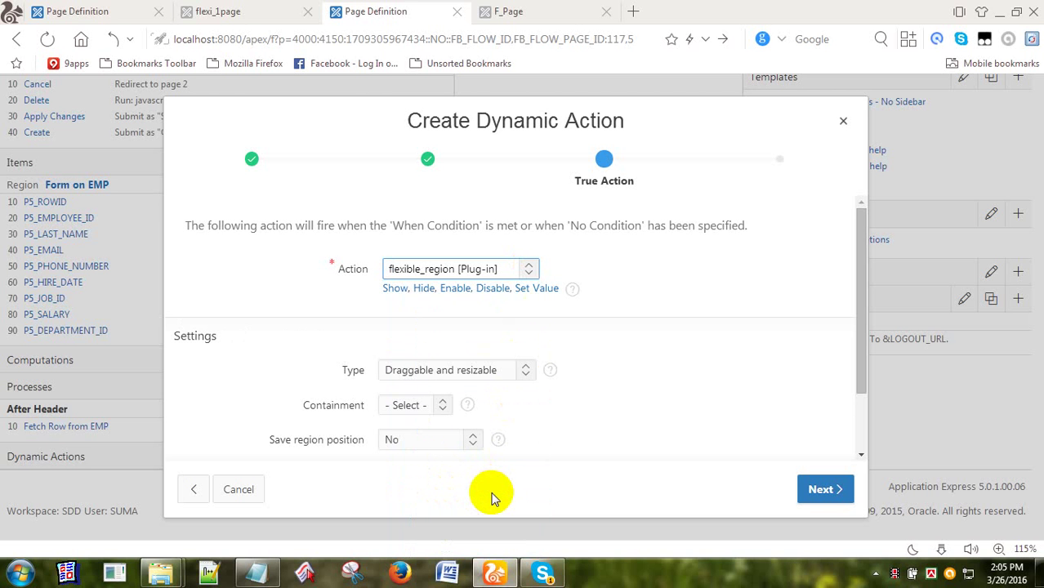
{"action": "left_click", "coordinate": [822, 495]}
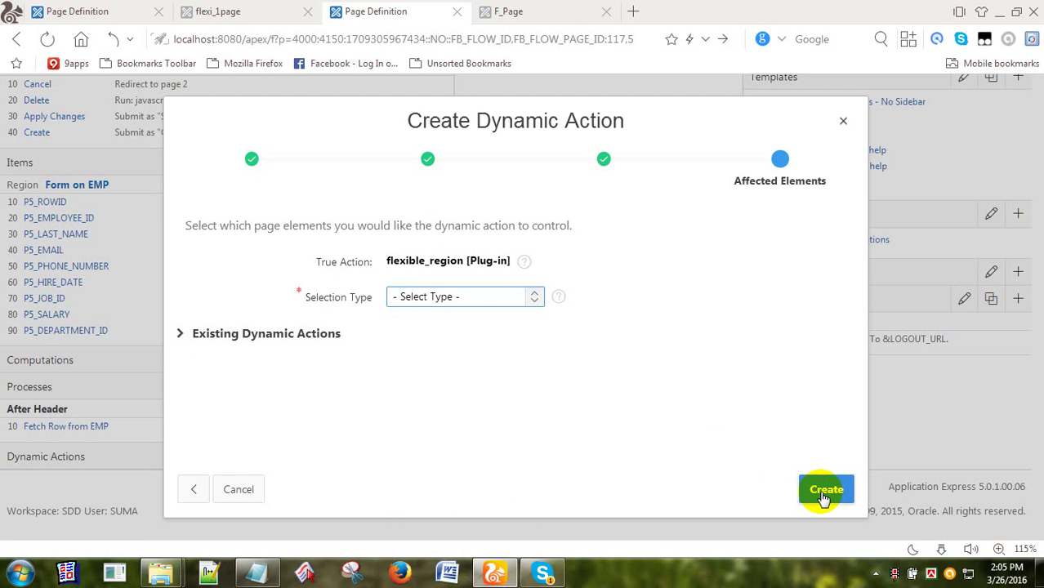
- Set the affected element to the region Form on EMP (10) and create the dynamic action
{"action": "left_click", "coordinate": [533, 303]}
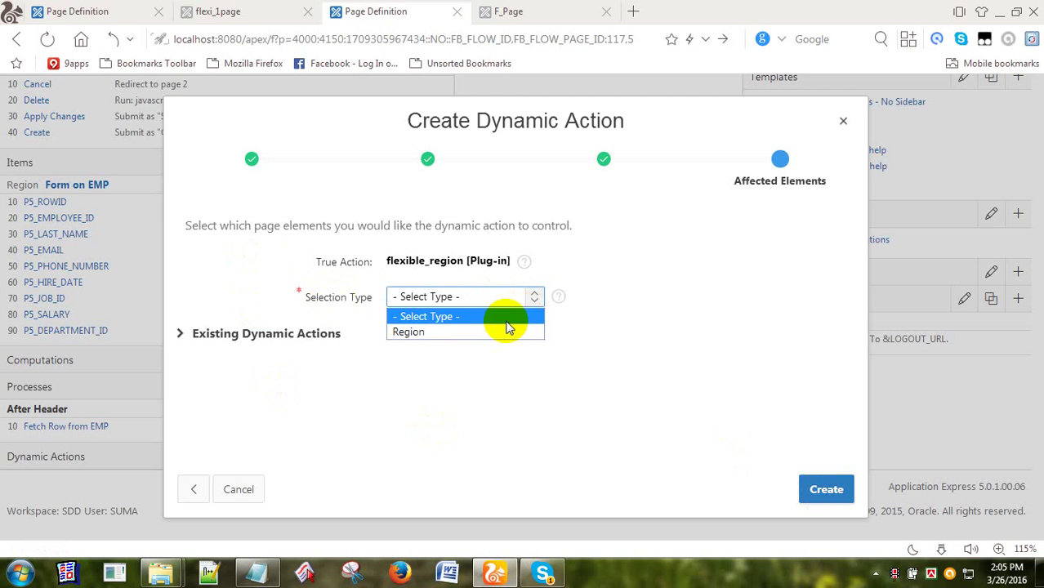
{"action": "left_click", "coordinate": [421, 332]}
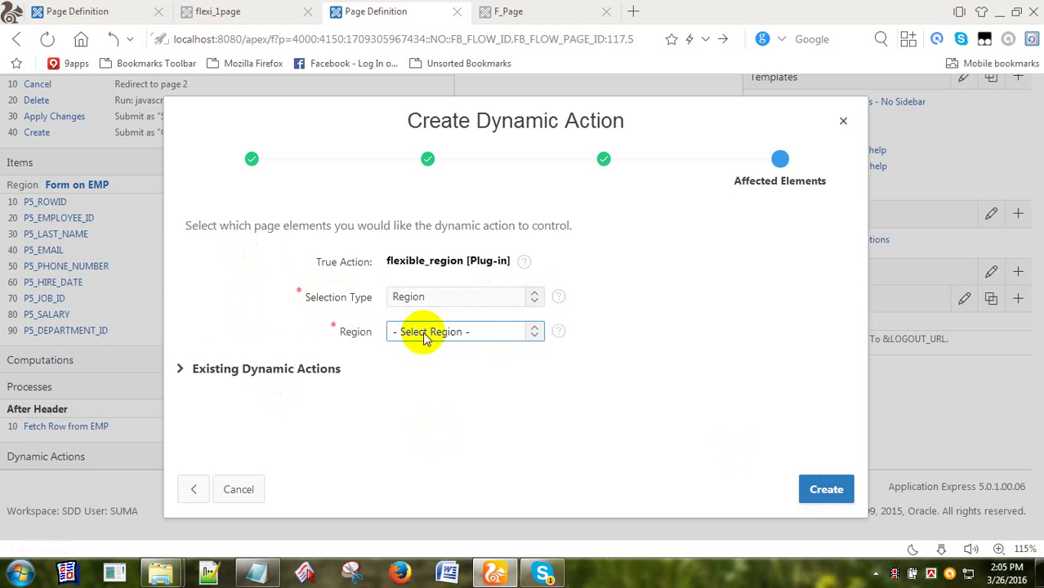
{"action": "left_click", "coordinate": [535, 334]}
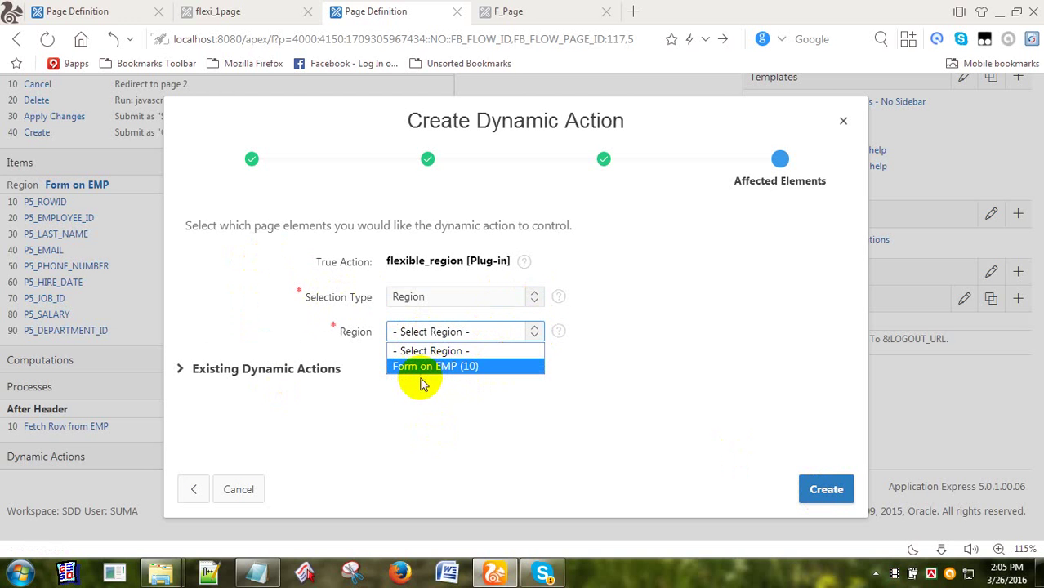
{"action": "left_click", "coordinate": [476, 369]}
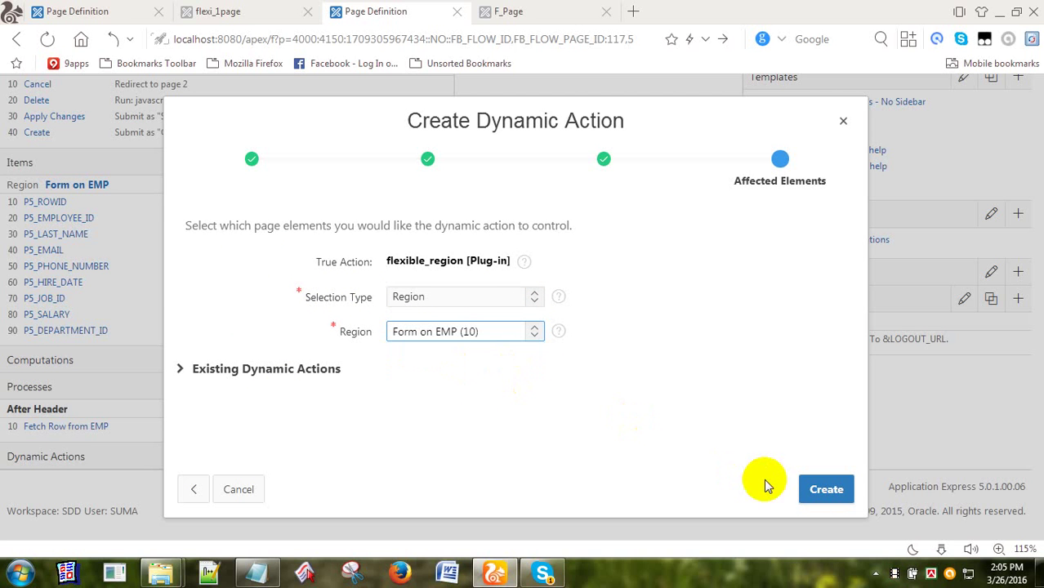
{"action": "left_click", "coordinate": [825, 493]}
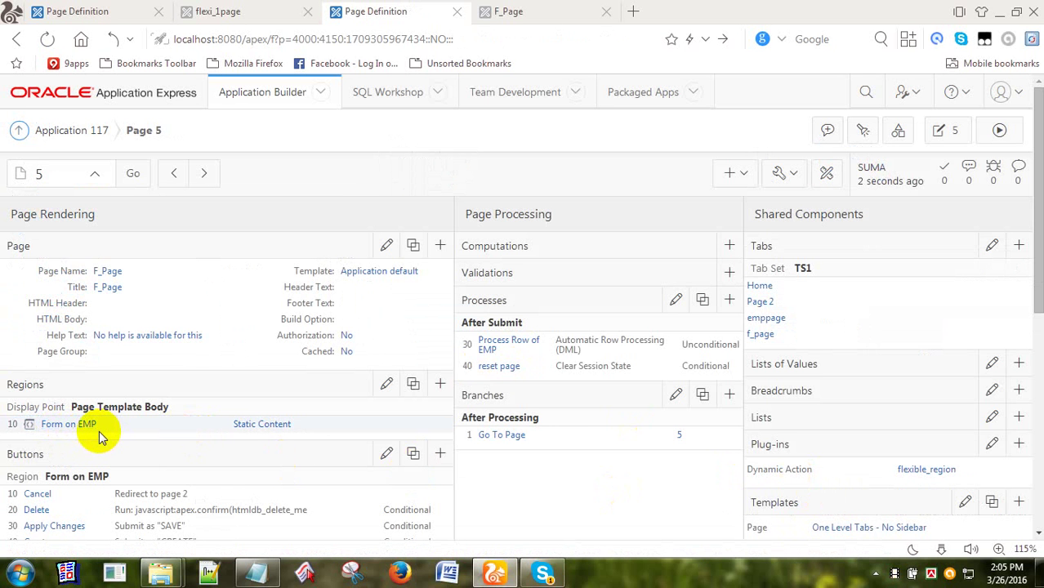
- Run page 5 and look over the whole Form on EMP region on the running page
{"action": "left_click_drag", "start_coordinate": [85, 424], "coordinate": [68, 424]}
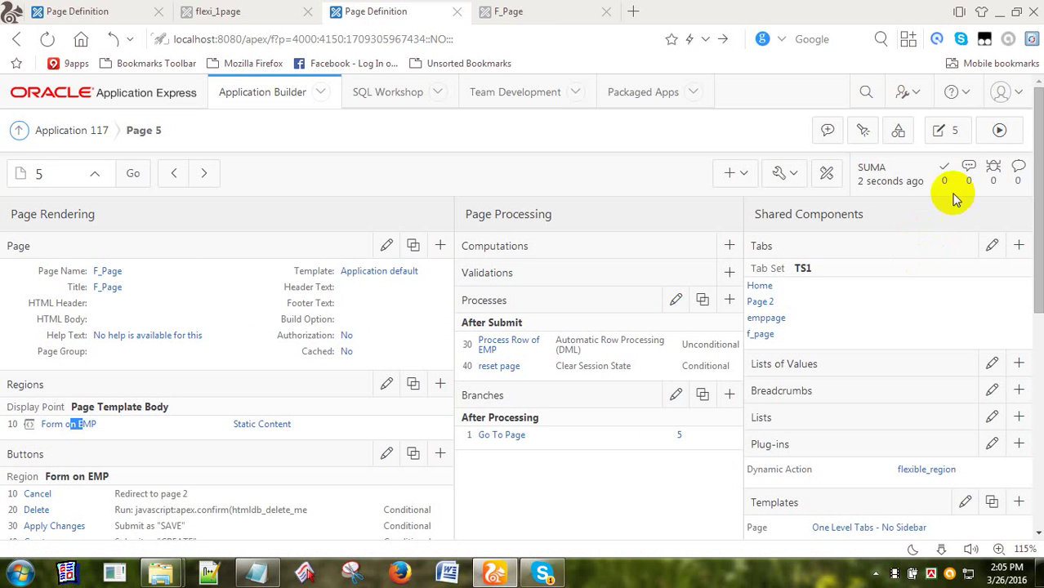
{"action": "left_click", "coordinate": [998, 130]}
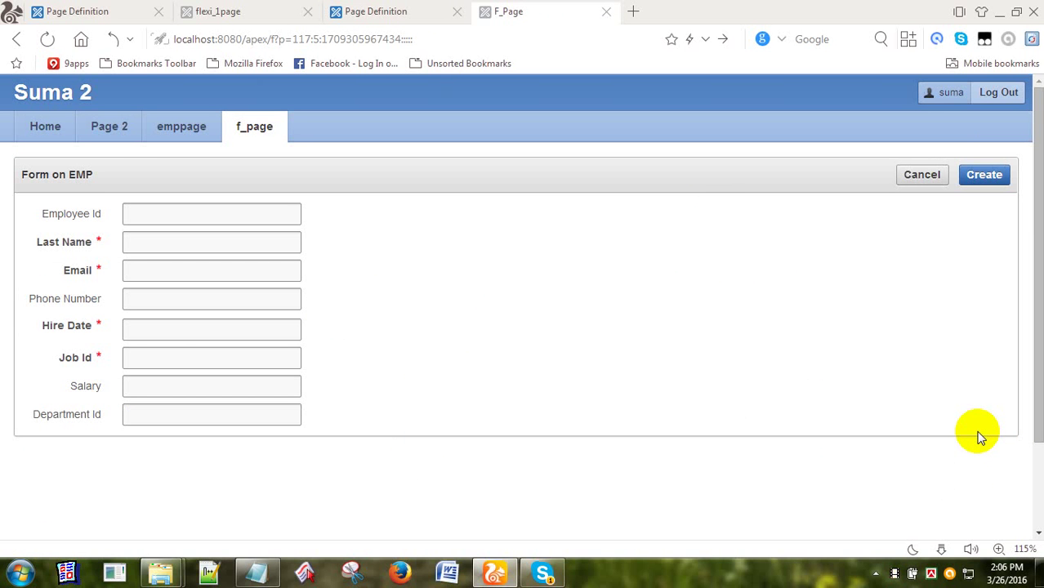
{"action": "left_click", "coordinate": [1038, 533]}
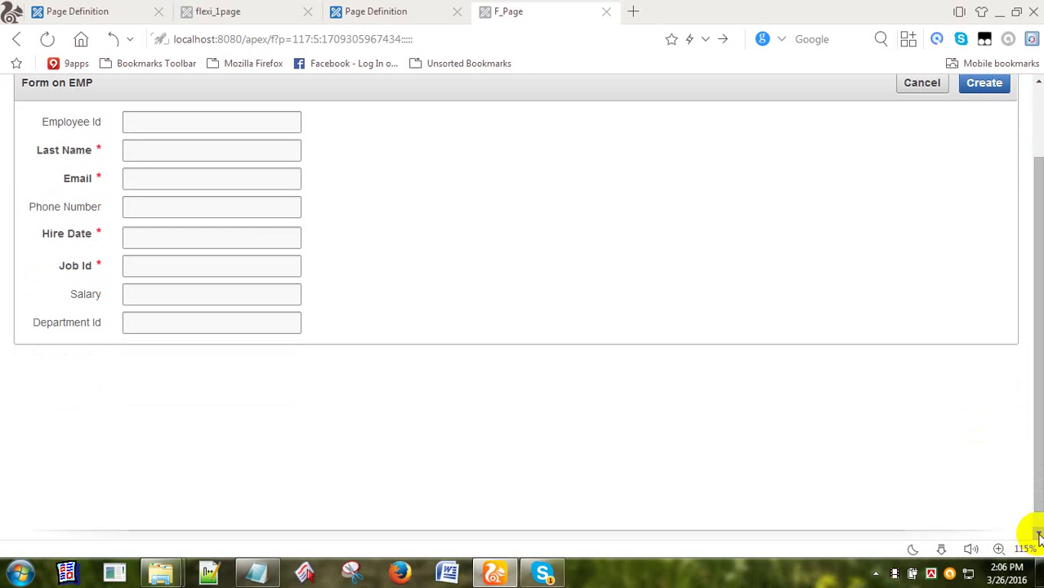
{"action": "left_click", "coordinate": [1038, 83]}
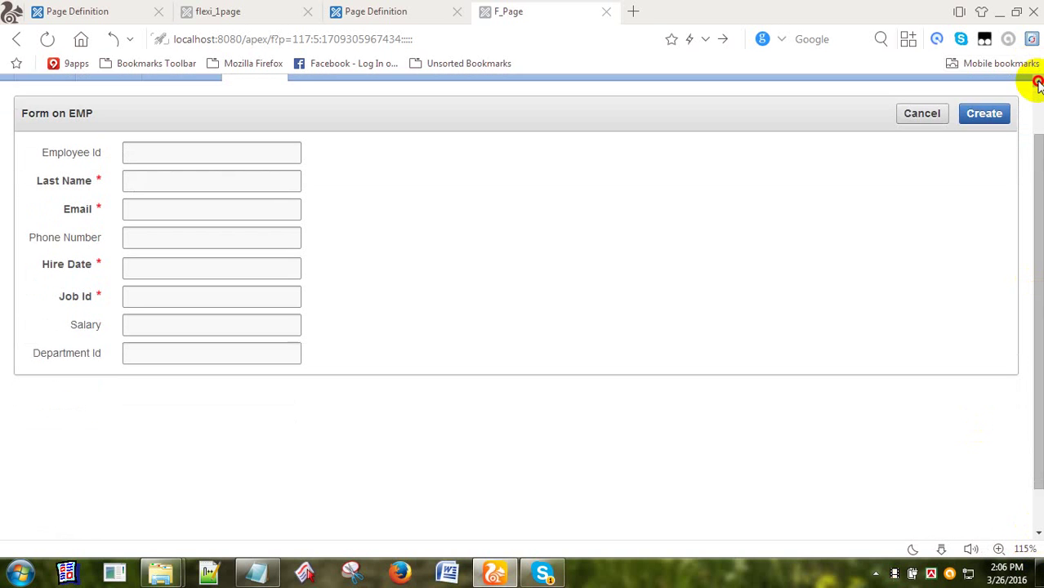
{"action": "left_click", "coordinate": [1038, 83]}
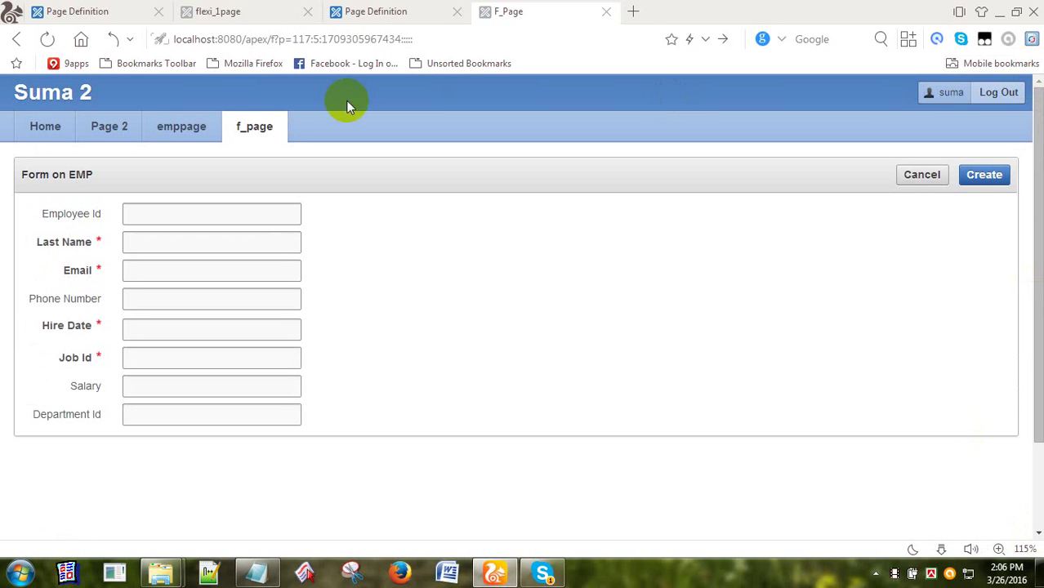
- Reload f_page by way of emppage, resize the Form on EMP region to under half the page width and move it toward the page's middle
{"action": "left_click", "coordinate": [194, 135]}
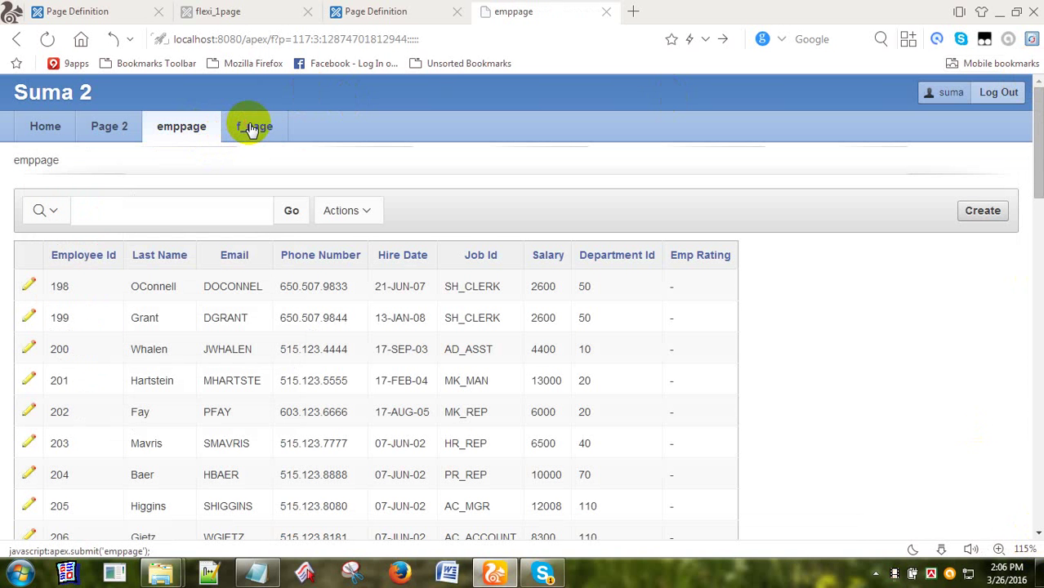
{"action": "left_click", "coordinate": [252, 128]}
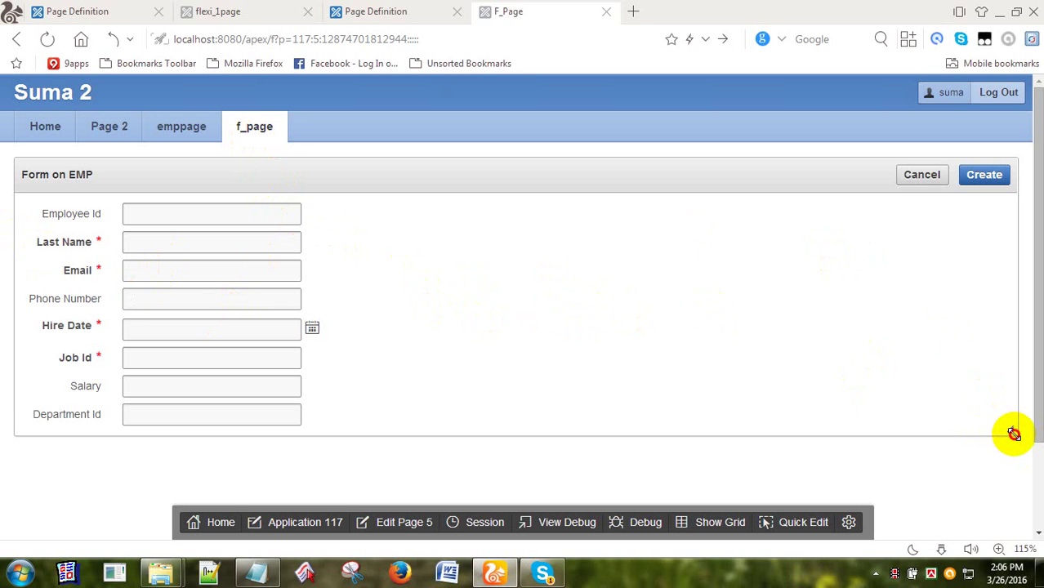
{"action": "left_click_drag", "start_coordinate": [1011, 434], "coordinate": [436, 492]}
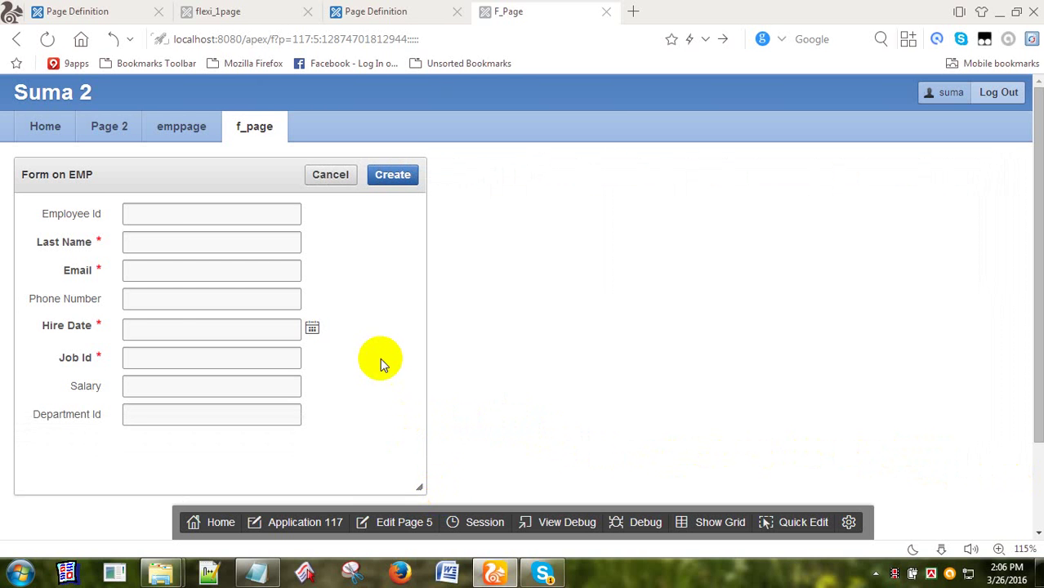
{"action": "left_click_drag", "start_coordinate": [346, 269], "coordinate": [743, 257]}
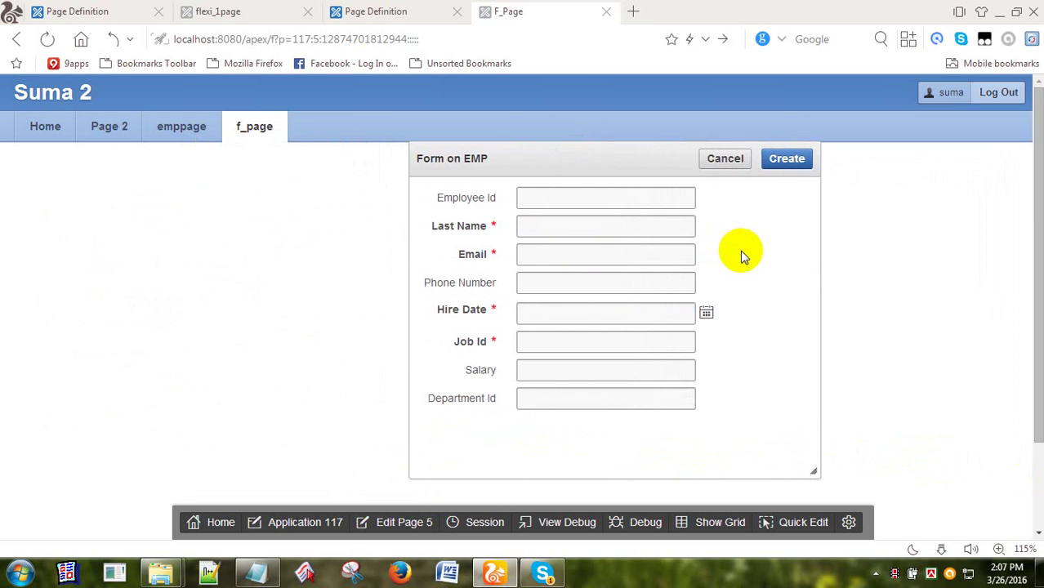